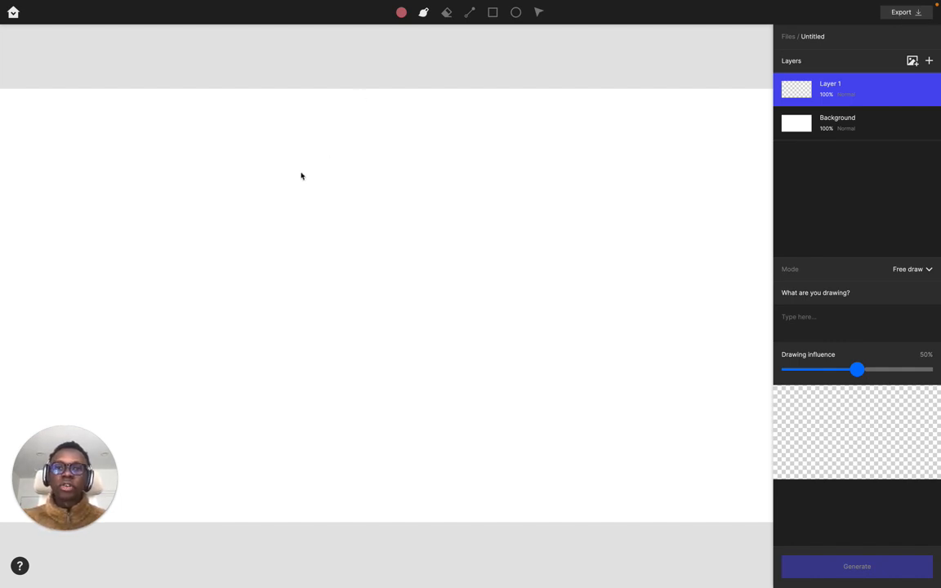
{"action": "left_click_drag", "start_coordinate": [352, 200], "coordinate": [379, 186]}
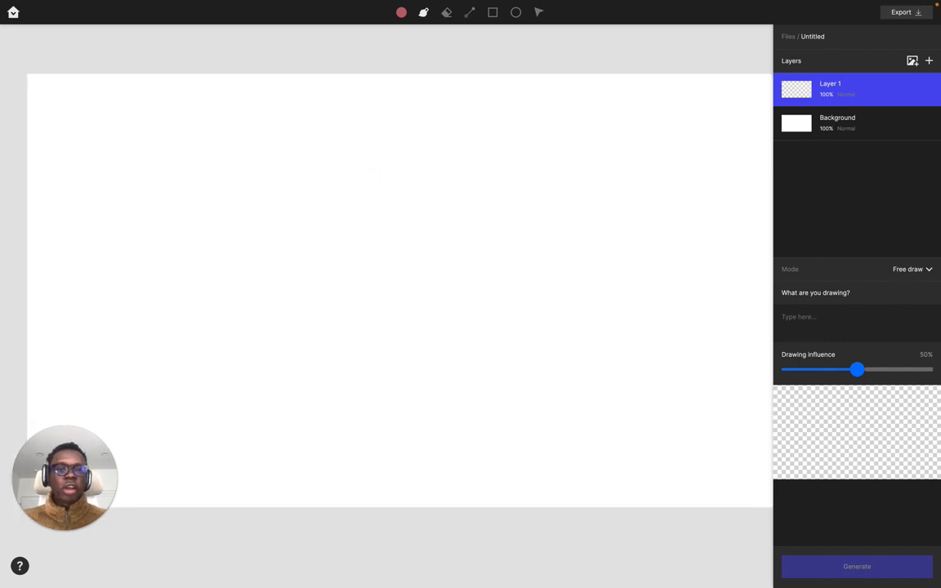
{"action": "left_click_drag", "start_coordinate": [286, 189], "coordinate": [269, 235]}
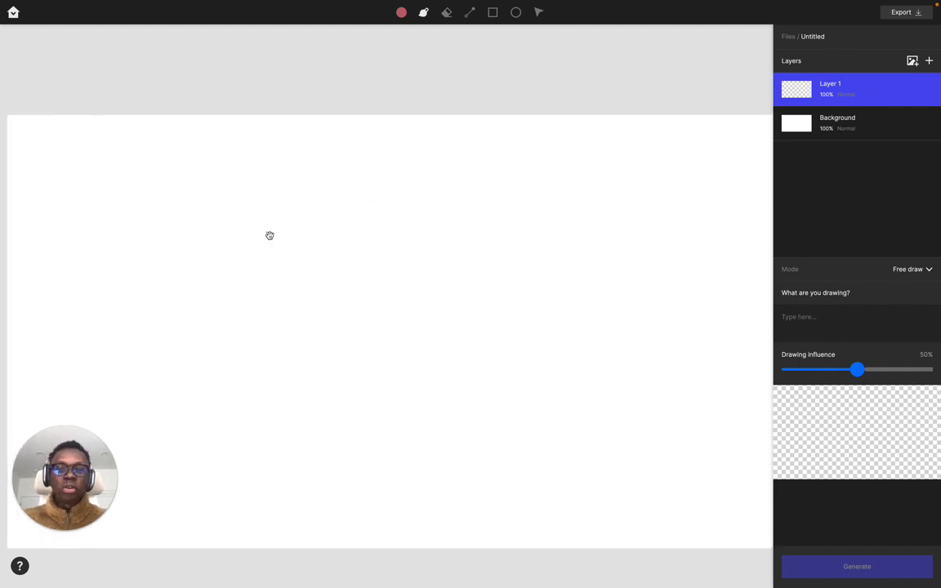
{"action": "key", "text": "ctrl+minus"}
{"action": "scroll", "coordinate": [447, 323], "scroll_direction": "down", "scroll_amount": 3}
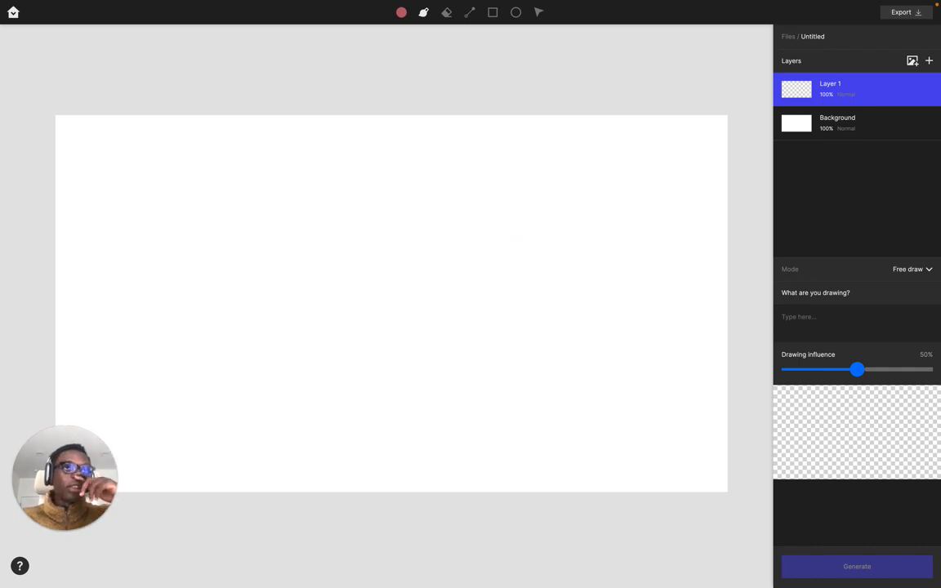
{"action": "scroll", "coordinate": [409, 235], "scroll_direction": "left", "scroll_amount": 2}
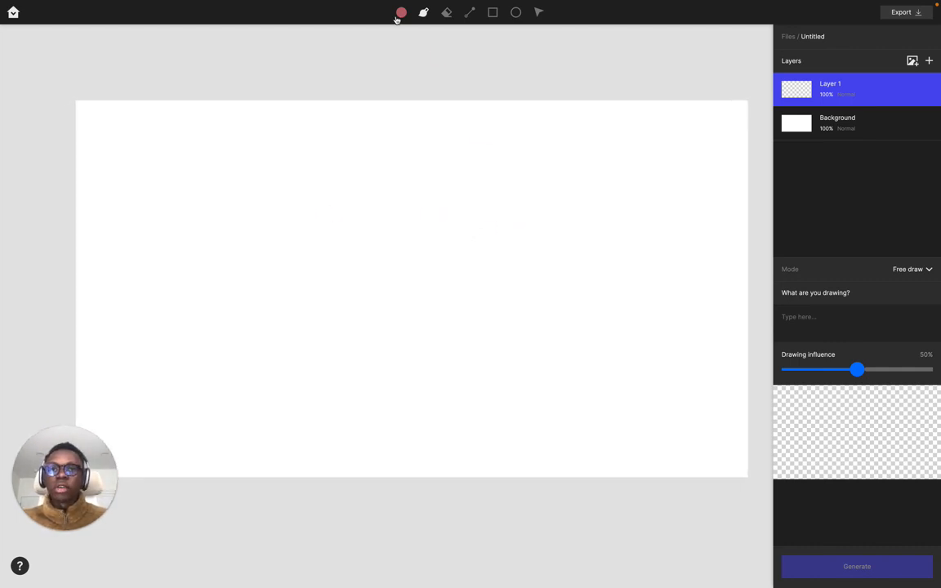
{"action": "scroll", "coordinate": [664, 147], "scroll_direction": "up", "scroll_amount": 2}
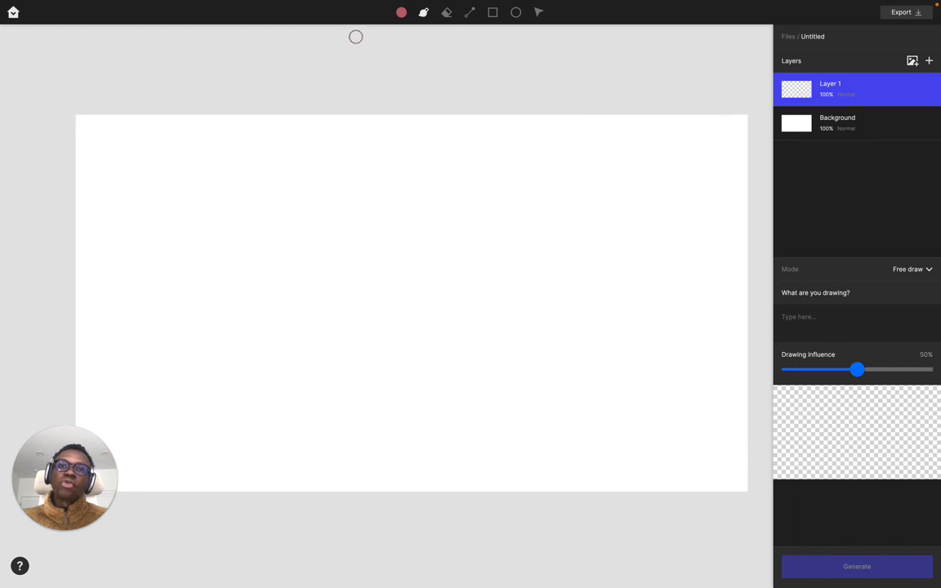
- Set the paint colour to black and the brush size to 203 px
{"action": "left_click", "coordinate": [401, 14]}
{"action": "left_click_drag", "start_coordinate": [434, 112], "coordinate": [386, 114]}
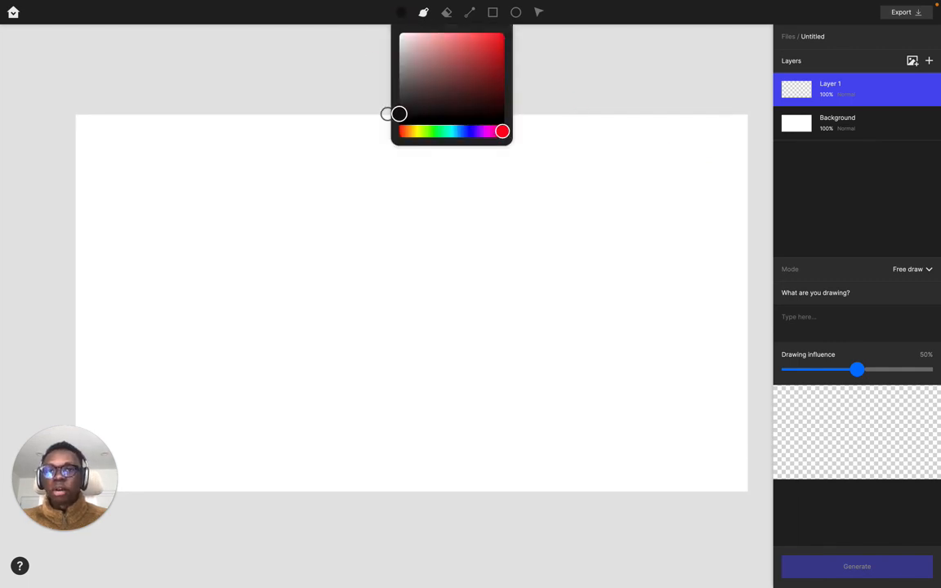
{"action": "left_click", "coordinate": [378, 92]}
{"action": "left_click", "coordinate": [423, 16]}
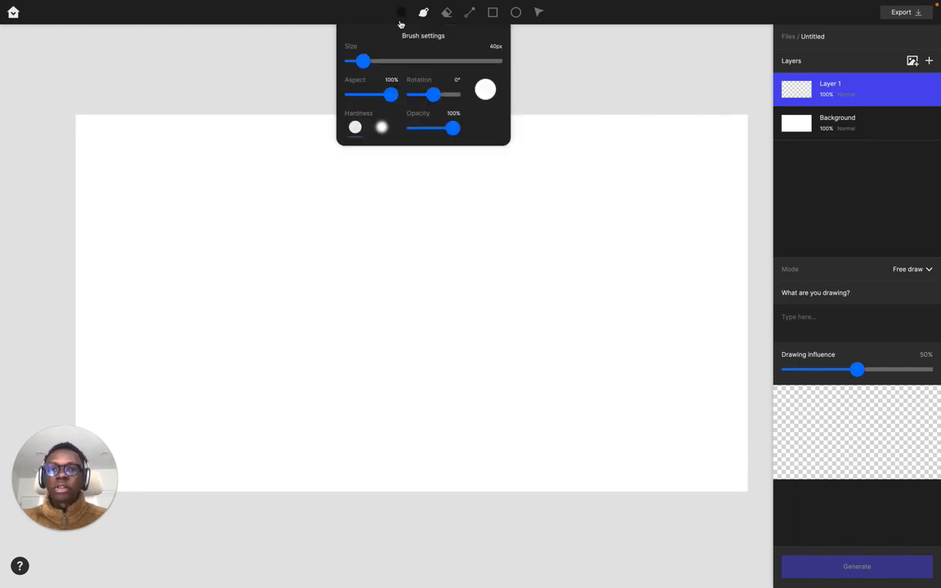
{"action": "left_click", "coordinate": [403, 17]}
{"action": "left_click", "coordinate": [423, 12]}
{"action": "left_click_drag", "start_coordinate": [369, 334], "coordinate": [418, 334]}
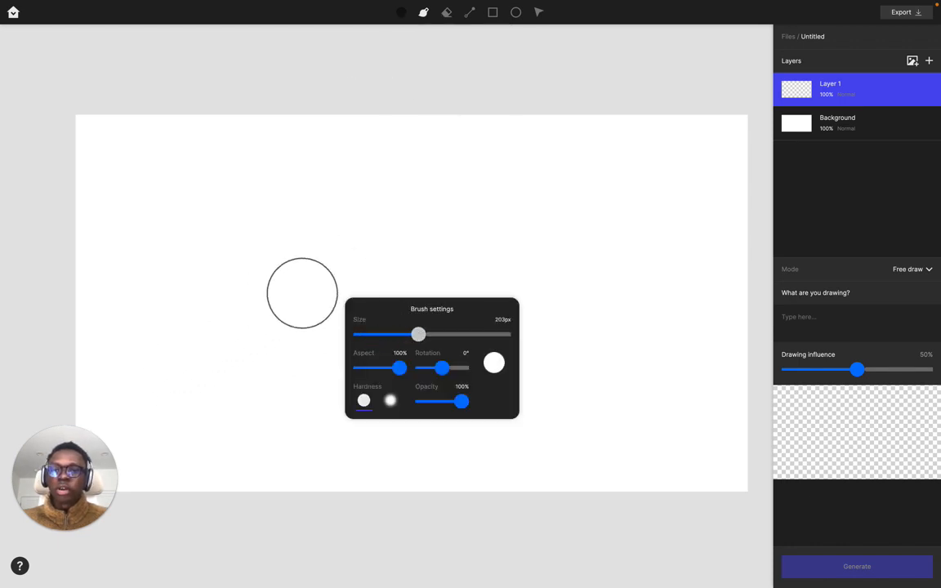
- Paint two thick black arched wheels on Layer 1, one on each side of the canvas, redoing the front wheel's last stroke
{"action": "mouse_move", "coordinate": [212, 325]}
{"action": "left_mouse_down"}
{"action": "mouse_move", "coordinate": [204, 374]}
{"action": "mouse_move", "coordinate": [229, 296]}
{"action": "mouse_move", "coordinate": [313, 316]}
{"action": "mouse_move", "coordinate": [311, 300]}
{"action": "mouse_move", "coordinate": [303, 398]}
{"action": "left_mouse_up"}
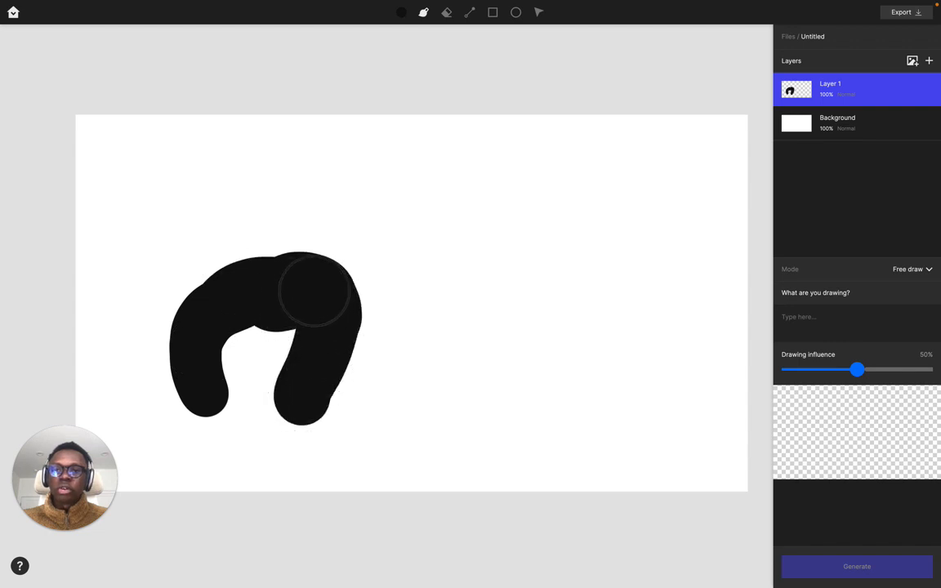
{"action": "key", "text": "ctrl+z"}
{"action": "mouse_move", "coordinate": [316, 300]}
{"action": "left_mouse_down"}
{"action": "mouse_move", "coordinate": [335, 342]}
{"action": "mouse_move", "coordinate": [261, 295]}
{"action": "mouse_move", "coordinate": [282, 297]}
{"action": "mouse_move", "coordinate": [334, 375]}
{"action": "mouse_move", "coordinate": [309, 408]}
{"action": "left_mouse_up"}
{"action": "mouse_move", "coordinate": [583, 290]}
{"action": "left_mouse_down"}
{"action": "mouse_move", "coordinate": [593, 248]}
{"action": "mouse_move", "coordinate": [630, 268]}
{"action": "mouse_move", "coordinate": [623, 396]}
{"action": "left_mouse_up"}
{"action": "mouse_move", "coordinate": [572, 253]}
{"action": "left_mouse_down"}
{"action": "mouse_move", "coordinate": [531, 315]}
{"action": "mouse_move", "coordinate": [541, 357]}
{"action": "left_mouse_up"}
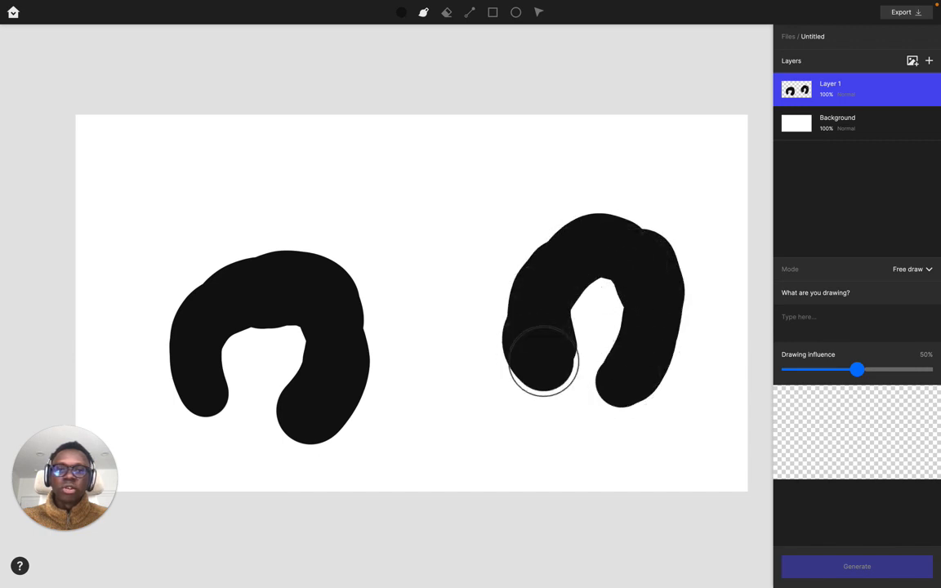
- Switch the paint colour to medium grey and set the brush size to 112 px
{"action": "left_click", "coordinate": [400, 13]}
{"action": "left_click", "coordinate": [364, 86]}
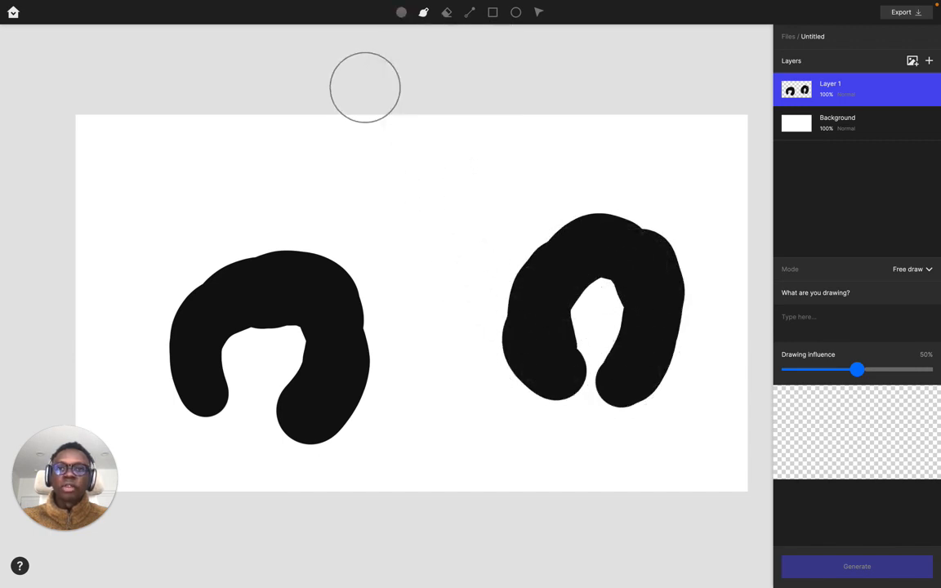
{"action": "right_click", "coordinate": [302, 222]}
{"action": "left_click_drag", "start_coordinate": [398, 293], "coordinate": [378, 285]}
{"action": "left_click", "coordinate": [371, 94]}
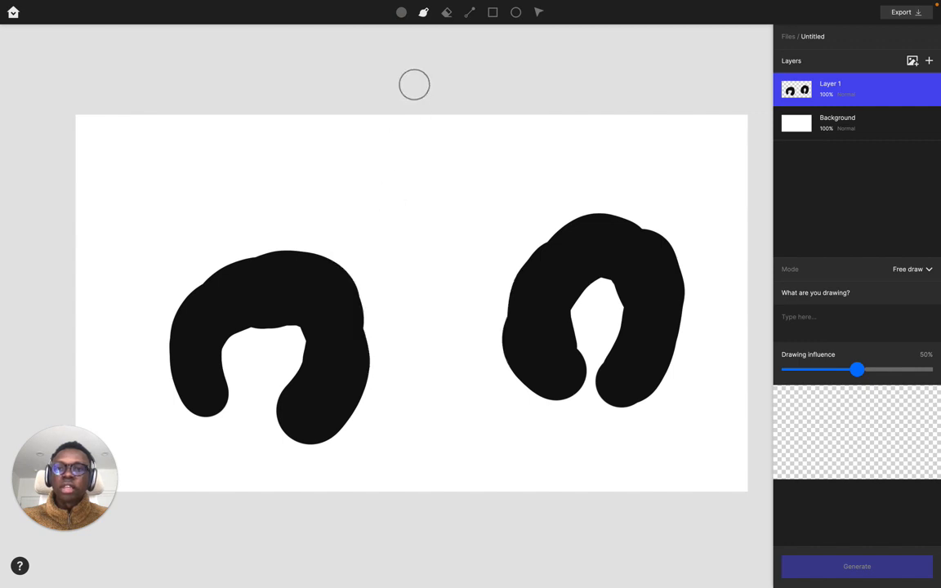
{"action": "left_click_drag", "start_coordinate": [296, 207], "coordinate": [319, 211]}
{"action": "right_click", "coordinate": [353, 235]}
{"action": "left_click_drag", "start_coordinate": [384, 271], "coordinate": [388, 271]}
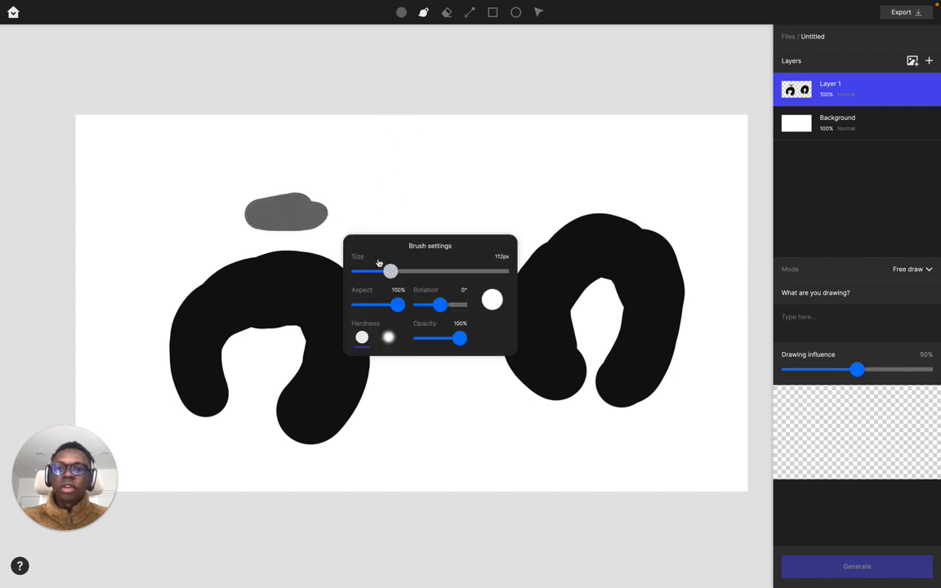
- Paint the motorcycle's grey body between the wheels, with a front fork and a rear swingarm reaching over the wheels
{"action": "left_click", "coordinate": [245, 169]}
{"action": "left_click_drag", "start_coordinate": [235, 208], "coordinate": [347, 213]}
{"action": "mouse_move", "coordinate": [257, 195]}
{"action": "left_mouse_down"}
{"action": "mouse_move", "coordinate": [312, 217]}
{"action": "mouse_move", "coordinate": [280, 194]}
{"action": "mouse_move", "coordinate": [343, 186]}
{"action": "mouse_move", "coordinate": [268, 194]}
{"action": "mouse_move", "coordinate": [412, 177]}
{"action": "mouse_move", "coordinate": [338, 201]}
{"action": "mouse_move", "coordinate": [402, 207]}
{"action": "mouse_move", "coordinate": [349, 221]}
{"action": "mouse_move", "coordinate": [302, 214]}
{"action": "mouse_move", "coordinate": [399, 232]}
{"action": "mouse_move", "coordinate": [365, 224]}
{"action": "mouse_move", "coordinate": [385, 243]}
{"action": "mouse_move", "coordinate": [375, 247]}
{"action": "mouse_move", "coordinate": [395, 312]}
{"action": "mouse_move", "coordinate": [284, 223]}
{"action": "left_mouse_up"}
{"action": "key", "text": "ctrl+z"}
{"action": "key", "text": "ctrl+z"}
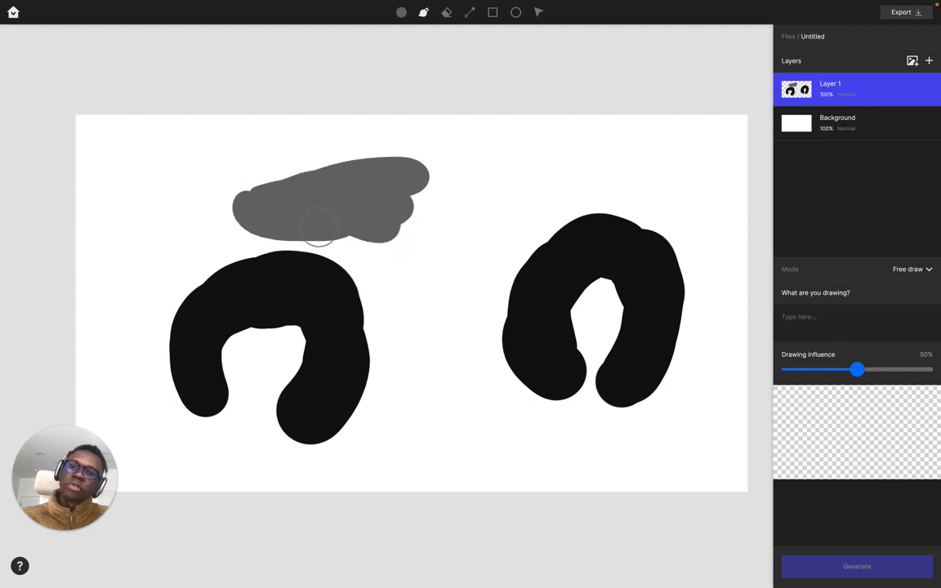
{"action": "mouse_move", "coordinate": [319, 225]}
{"action": "left_mouse_down"}
{"action": "mouse_move", "coordinate": [413, 227]}
{"action": "mouse_move", "coordinate": [386, 224]}
{"action": "mouse_move", "coordinate": [381, 243]}
{"action": "mouse_move", "coordinate": [363, 247]}
{"action": "mouse_move", "coordinate": [368, 269]}
{"action": "mouse_move", "coordinate": [423, 343]}
{"action": "mouse_move", "coordinate": [465, 329]}
{"action": "mouse_move", "coordinate": [399, 261]}
{"action": "mouse_move", "coordinate": [430, 202]}
{"action": "mouse_move", "coordinate": [505, 162]}
{"action": "mouse_move", "coordinate": [585, 160]}
{"action": "mouse_move", "coordinate": [468, 194]}
{"action": "mouse_move", "coordinate": [459, 295]}
{"action": "mouse_move", "coordinate": [467, 320]}
{"action": "mouse_move", "coordinate": [530, 187]}
{"action": "mouse_move", "coordinate": [471, 200]}
{"action": "mouse_move", "coordinate": [252, 208]}
{"action": "mouse_move", "coordinate": [398, 174]}
{"action": "mouse_move", "coordinate": [232, 205]}
{"action": "mouse_move", "coordinate": [377, 158]}
{"action": "mouse_move", "coordinate": [354, 171]}
{"action": "mouse_move", "coordinate": [406, 163]}
{"action": "left_mouse_up"}
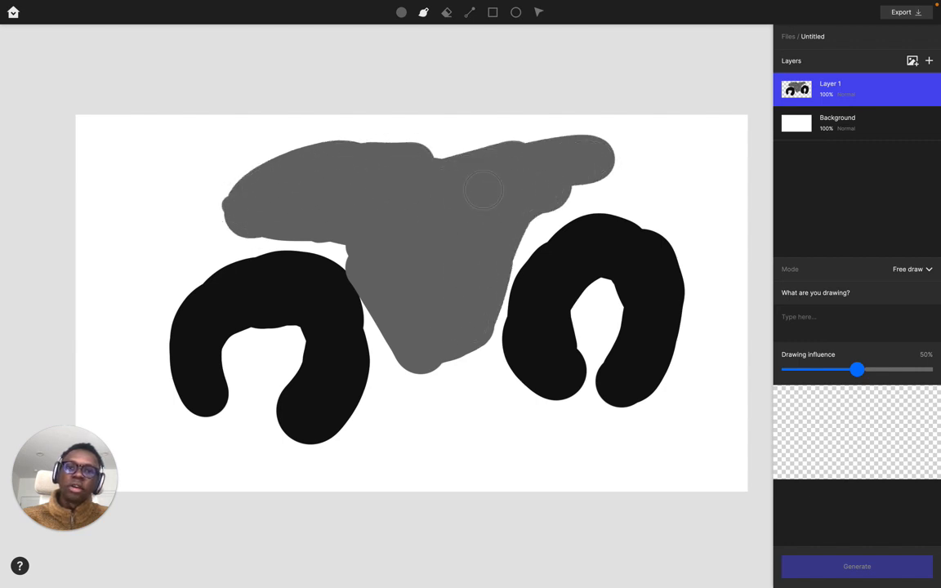
{"action": "mouse_move", "coordinate": [291, 228]}
{"action": "left_mouse_down"}
{"action": "mouse_move", "coordinate": [322, 246]}
{"action": "mouse_move", "coordinate": [260, 366]}
{"action": "left_mouse_up"}
{"action": "mouse_move", "coordinate": [478, 245]}
{"action": "left_mouse_down"}
{"action": "mouse_move", "coordinate": [563, 295]}
{"action": "mouse_move", "coordinate": [505, 267]}
{"action": "left_mouse_up"}
- Paint a thin near-black stripe across the front of the grey body with a flattened brush
{"action": "left_click", "coordinate": [401, 12]}
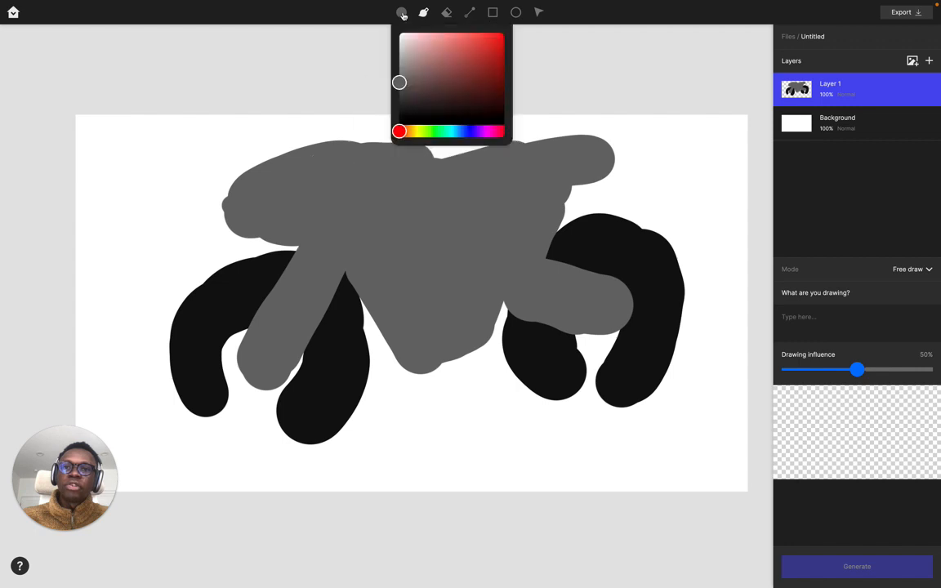
{"action": "right_click", "coordinate": [350, 138]}
{"action": "left_click_drag", "start_coordinate": [404, 209], "coordinate": [376, 209]}
{"action": "left_click_drag", "start_coordinate": [246, 216], "coordinate": [336, 199]}
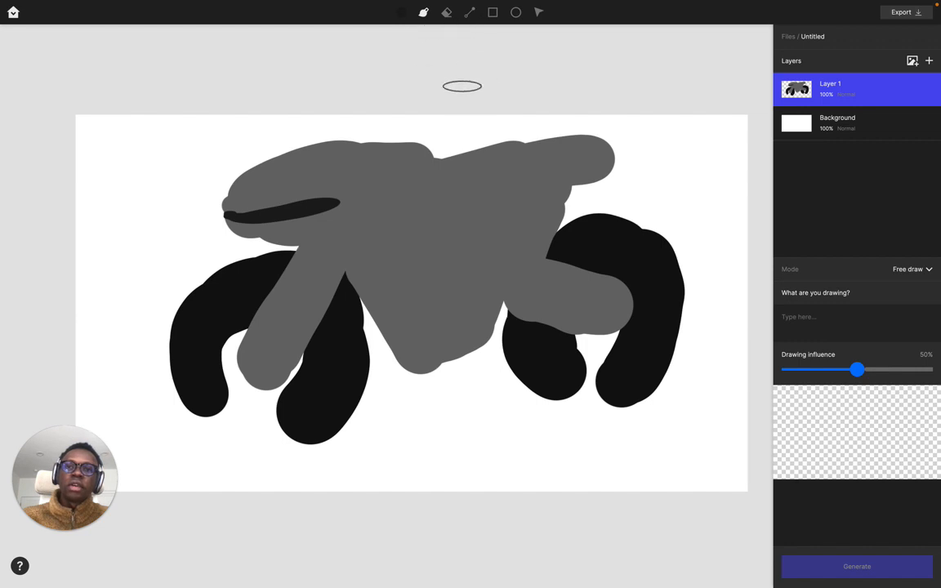
- Paint an orange panel over the body's middle and tail, with a lighter orange highlight along its upper edge
{"action": "left_click", "coordinate": [401, 13]}
{"action": "left_click_drag", "start_coordinate": [406, 131], "coordinate": [409, 131]}
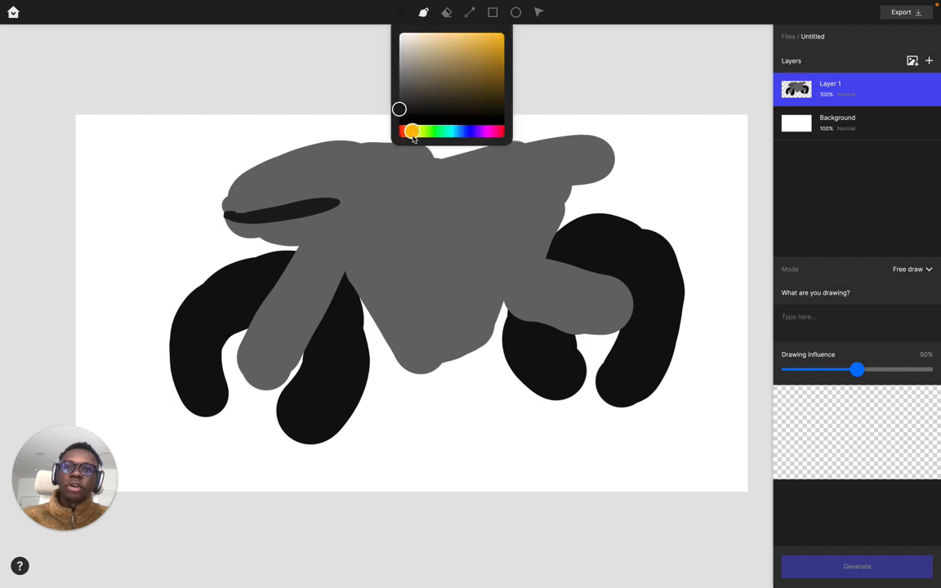
{"action": "left_click", "coordinate": [491, 44]}
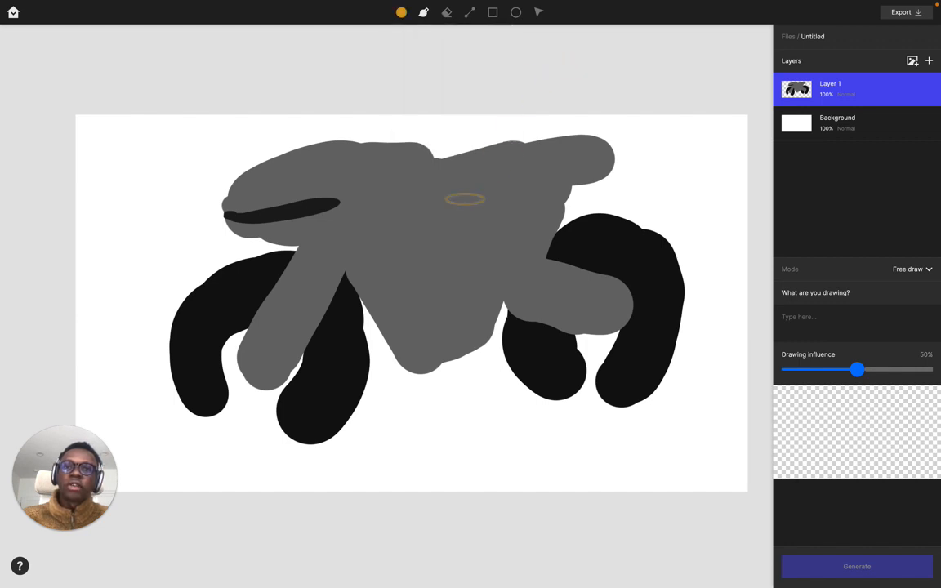
{"action": "mouse_move", "coordinate": [451, 193]}
{"action": "left_mouse_down"}
{"action": "mouse_move", "coordinate": [433, 351]}
{"action": "mouse_move", "coordinate": [463, 335]}
{"action": "mouse_move", "coordinate": [527, 180]}
{"action": "mouse_move", "coordinate": [563, 159]}
{"action": "mouse_move", "coordinate": [477, 200]}
{"action": "mouse_move", "coordinate": [532, 152]}
{"action": "mouse_move", "coordinate": [584, 147]}
{"action": "mouse_move", "coordinate": [578, 169]}
{"action": "mouse_move", "coordinate": [549, 176]}
{"action": "mouse_move", "coordinate": [439, 176]}
{"action": "mouse_move", "coordinate": [410, 153]}
{"action": "mouse_move", "coordinate": [432, 175]}
{"action": "mouse_move", "coordinate": [434, 318]}
{"action": "mouse_move", "coordinate": [456, 284]}
{"action": "mouse_move", "coordinate": [460, 159]}
{"action": "mouse_move", "coordinate": [500, 146]}
{"action": "left_mouse_up"}
{"action": "mouse_move", "coordinate": [401, 140]}
{"action": "left_mouse_down"}
{"action": "mouse_move", "coordinate": [440, 159]}
{"action": "mouse_move", "coordinate": [560, 145]}
{"action": "left_mouse_up"}
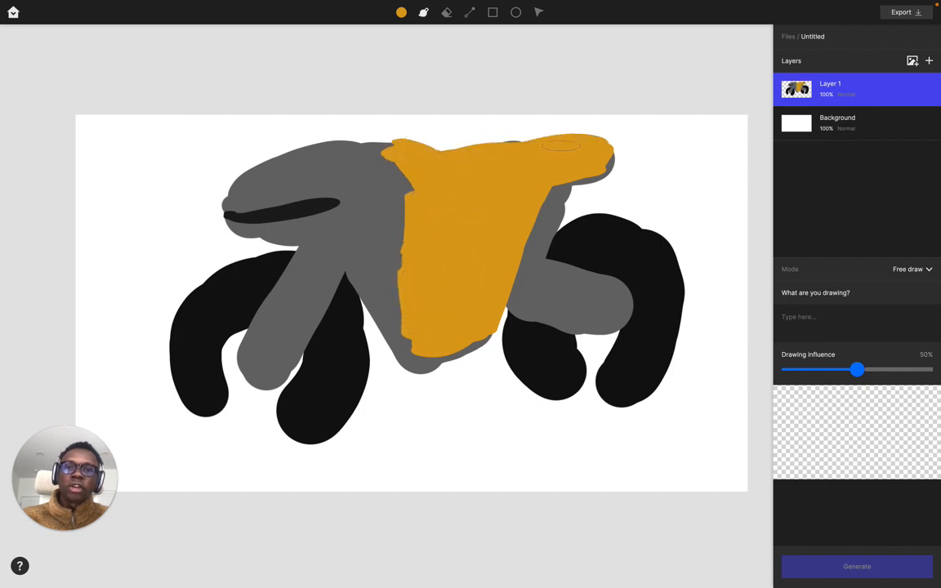
{"action": "left_click", "coordinate": [403, 12]}
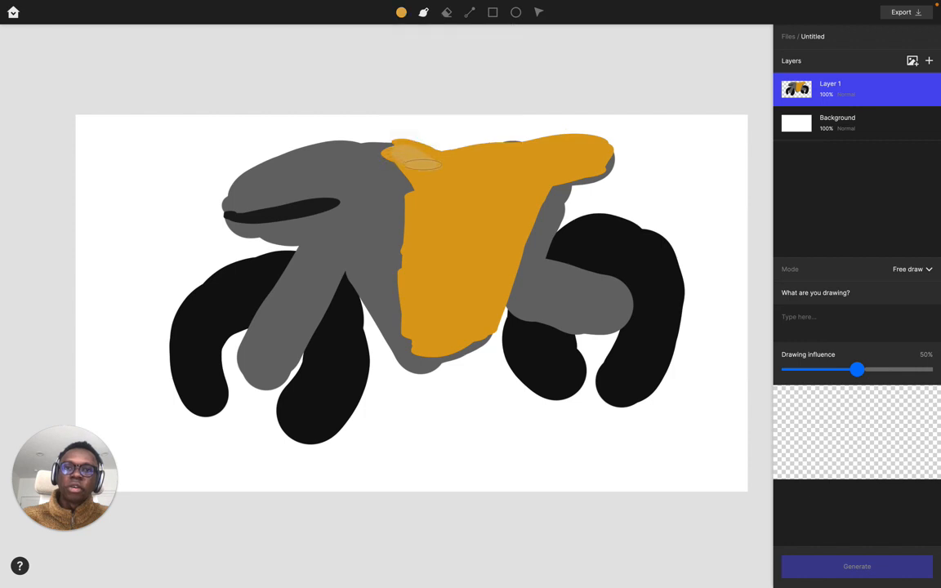
{"action": "mouse_move", "coordinate": [422, 165]}
{"action": "left_mouse_down"}
{"action": "mouse_move", "coordinate": [539, 151]}
{"action": "mouse_move", "coordinate": [473, 157]}
{"action": "left_mouse_up"}
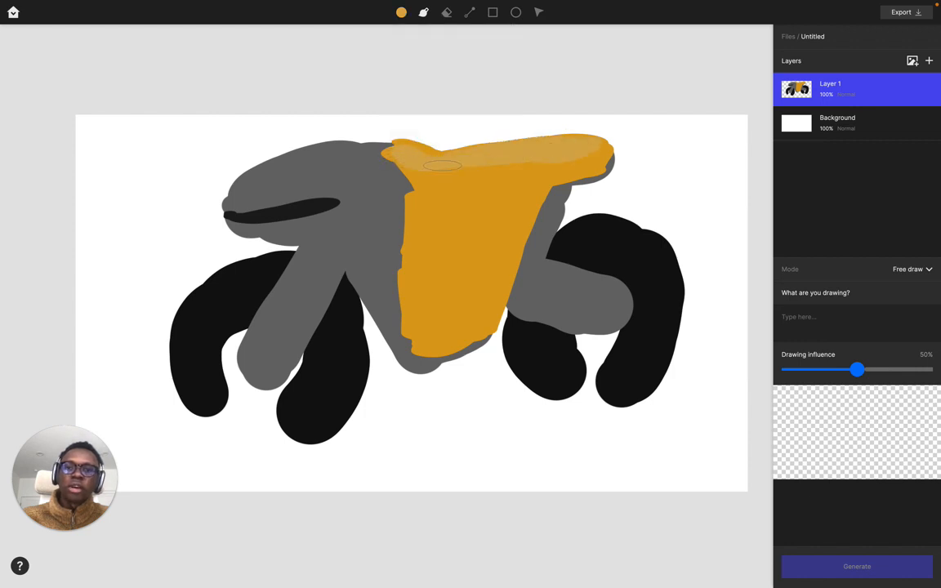
- Paint near-black strokes along the bottom of both wheels and erase the excess below the rear wheel
{"action": "left_click_drag", "start_coordinate": [572, 316], "coordinate": [600, 293]}
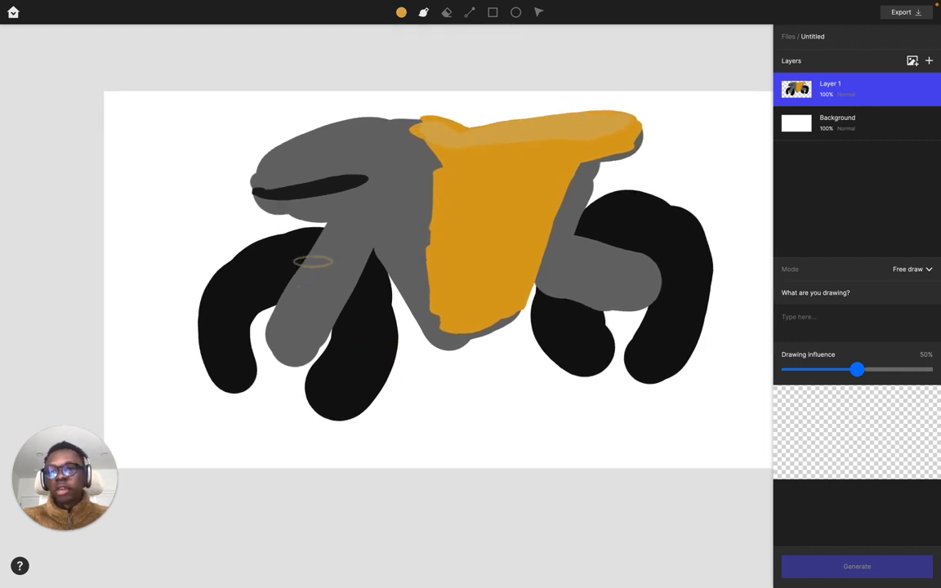
{"action": "left_click", "coordinate": [403, 12]}
{"action": "left_click_drag", "start_coordinate": [420, 95], "coordinate": [399, 109]}
{"action": "mouse_move", "coordinate": [251, 392]}
{"action": "left_mouse_down"}
{"action": "mouse_move", "coordinate": [302, 402]}
{"action": "mouse_move", "coordinate": [286, 400]}
{"action": "left_mouse_up"}
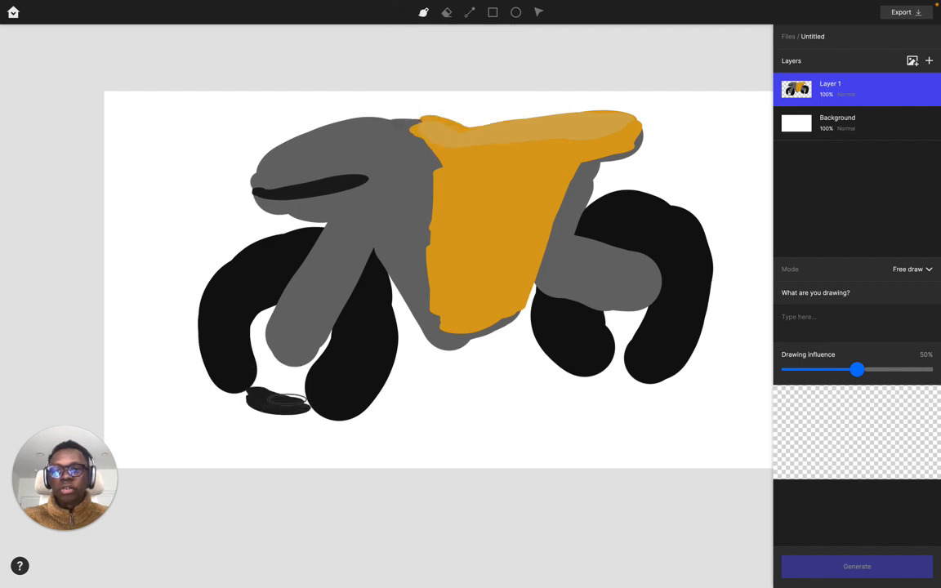
{"action": "key", "text": "e"}
{"action": "left_click_drag", "start_coordinate": [611, 399], "coordinate": [683, 388]}
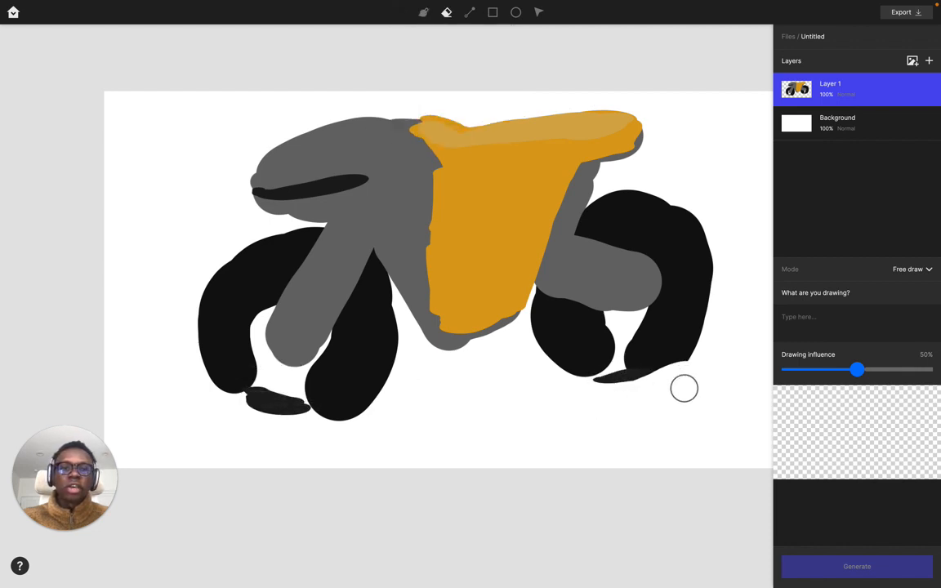
- Describe the drawing as "A 3d render of a futuristic motorcycle design concept, Unreal engine" and set the drawing influence to 40%
{"action": "left_click_drag", "start_coordinate": [547, 402], "coordinate": [517, 412]}
{"action": "left_click", "coordinate": [833, 336]}
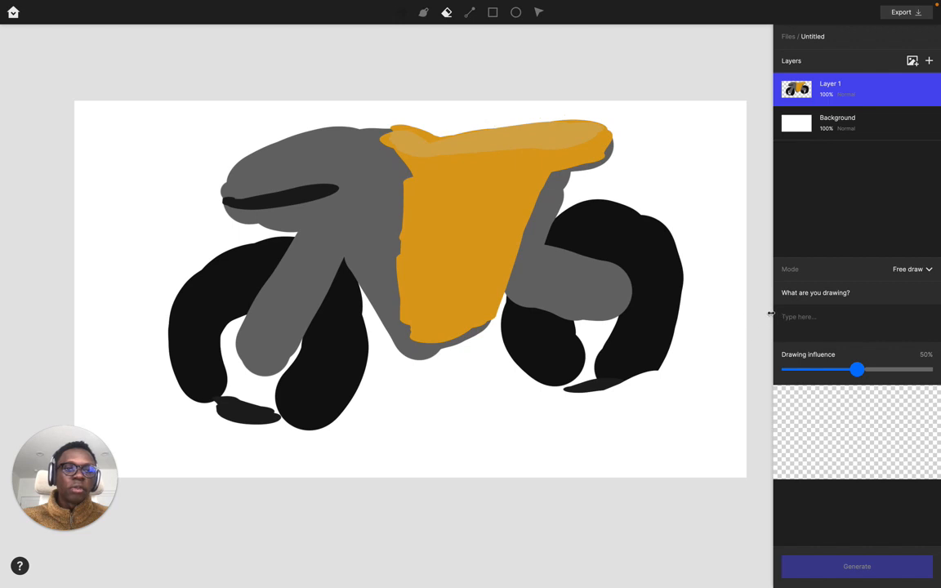
{"action": "left_click_drag", "start_coordinate": [770, 313], "coordinate": [684, 317]}
{"action": "left_click_drag", "start_coordinate": [625, 294], "coordinate": [543, 323]}
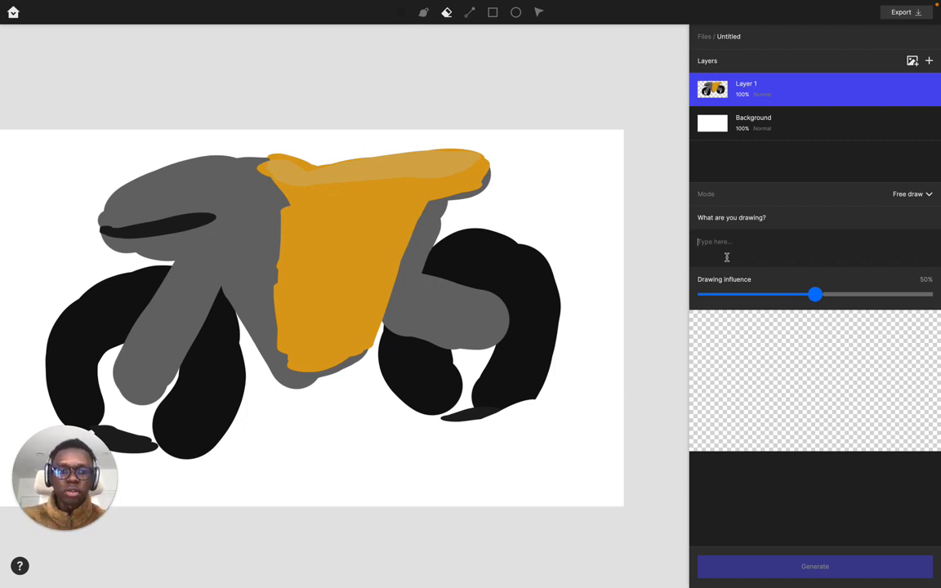
{"action": "type", "text": "A 3"}
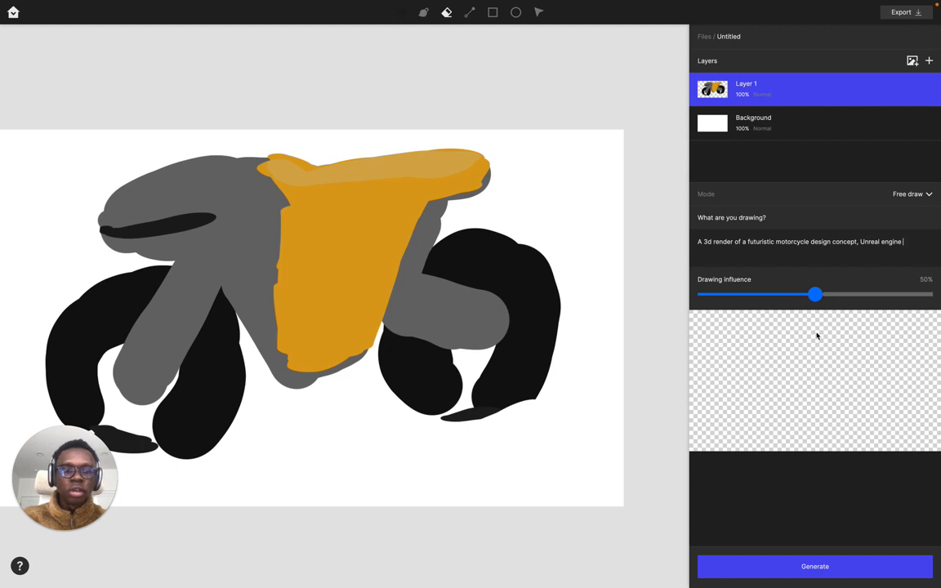
{"action": "left_click_drag", "start_coordinate": [804, 301], "coordinate": [780, 298]}
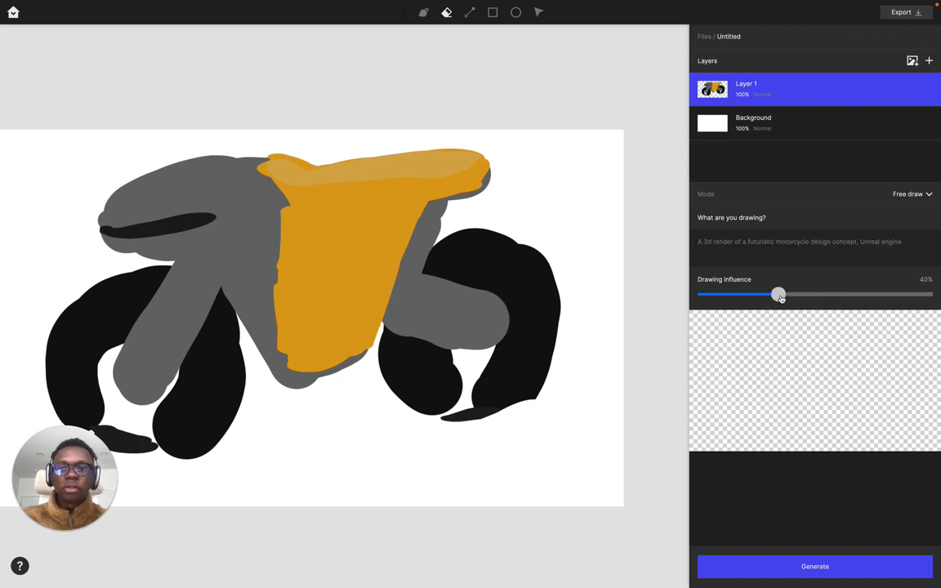
- Generate three renders from the motorcycle sketch and add the middle one to the drawing
{"action": "left_click", "coordinate": [760, 566]}
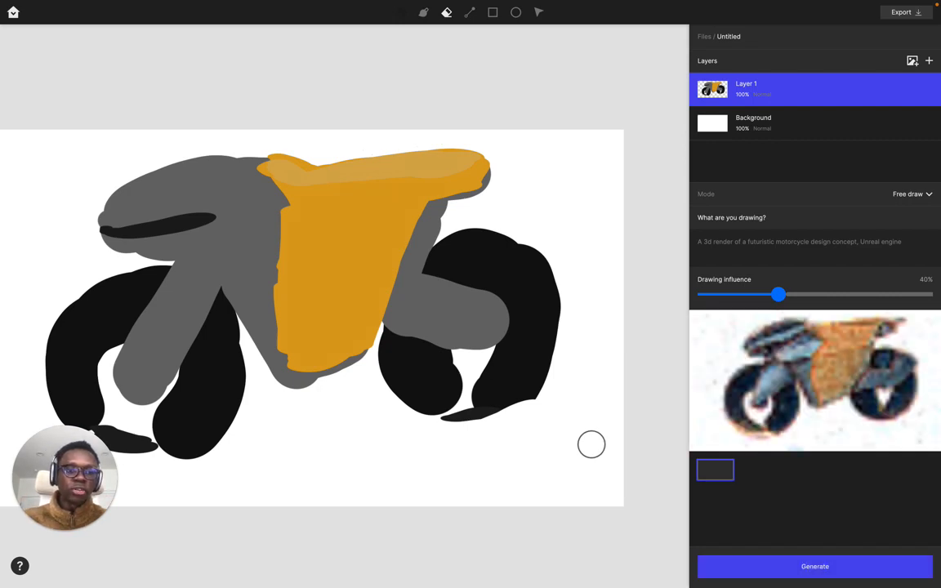
{"action": "left_click", "coordinate": [820, 566]}
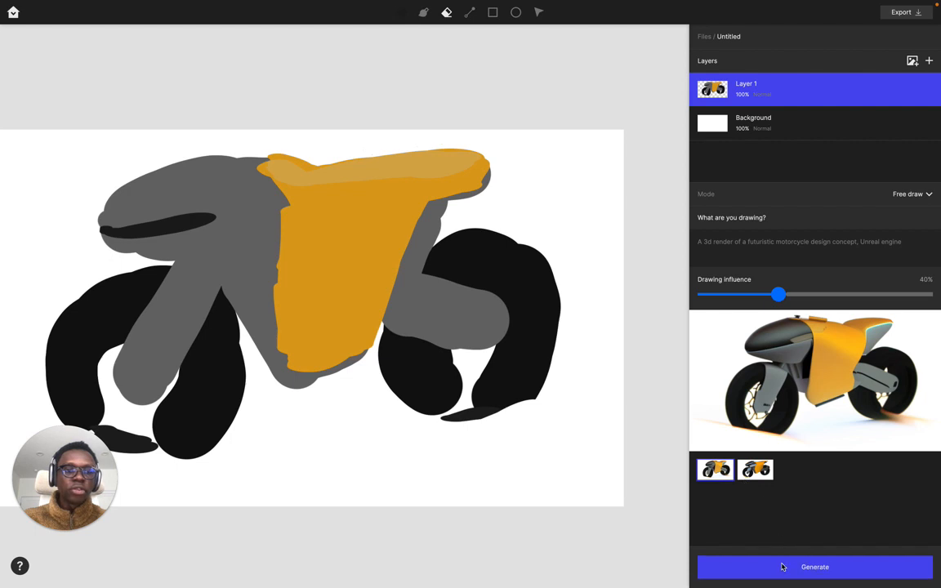
{"action": "left_click", "coordinate": [782, 564]}
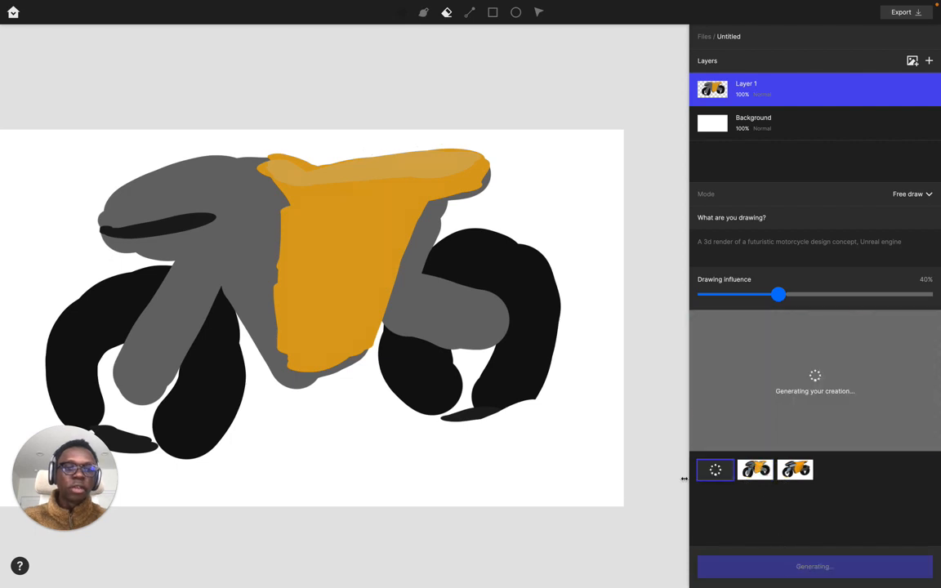
{"action": "left_click", "coordinate": [752, 479]}
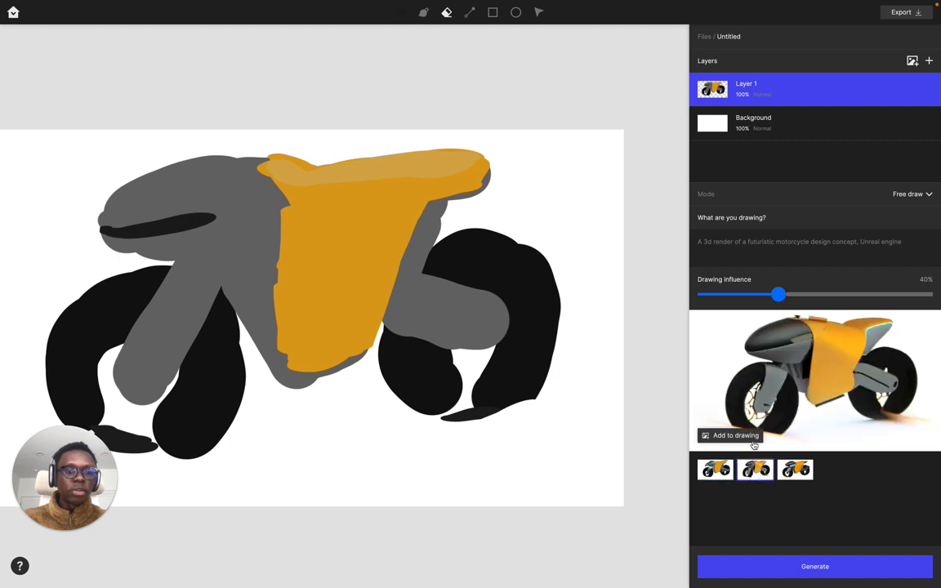
{"action": "left_click", "coordinate": [743, 437]}
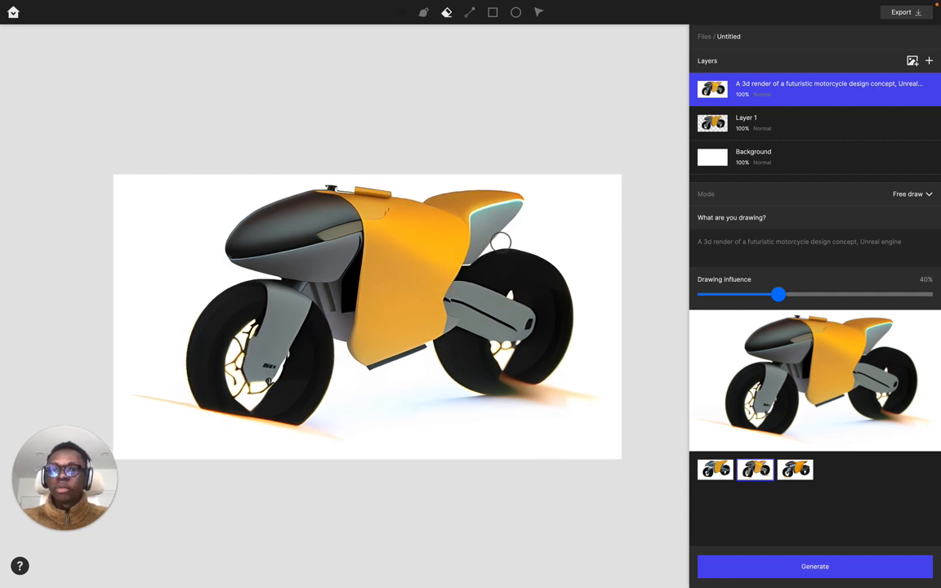
- Paint a light grey highlight across the front fairing using a 162 px brush at 62% aspect and 68% opacity
{"action": "left_click", "coordinate": [405, 16]}
{"action": "left_click_drag", "start_coordinate": [412, 67], "coordinate": [380, 47]}
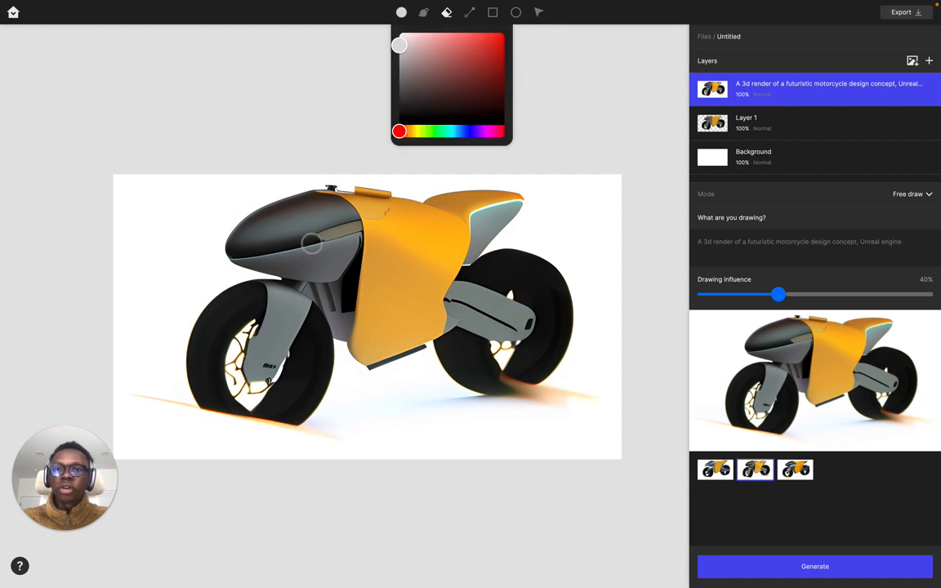
{"action": "left_click", "coordinate": [331, 137]}
{"action": "right_click", "coordinate": [331, 234]}
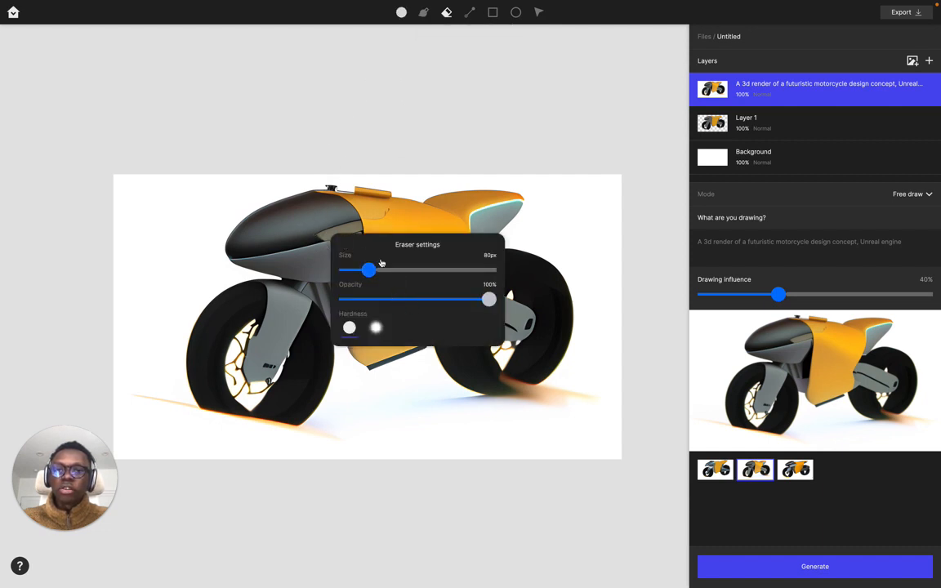
{"action": "left_click", "coordinate": [423, 13]}
{"action": "right_click", "coordinate": [372, 227]}
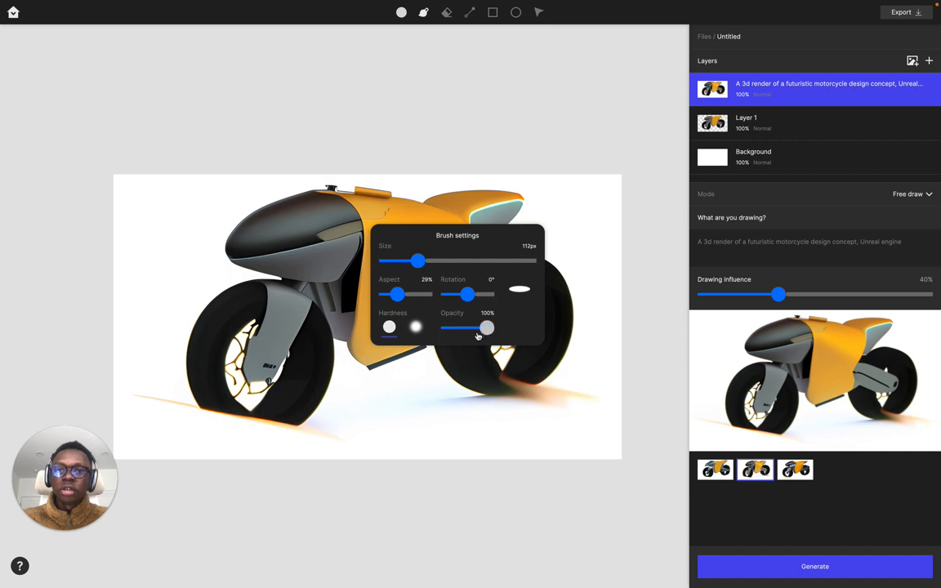
{"action": "left_click_drag", "start_coordinate": [478, 331], "coordinate": [475, 329]}
{"action": "left_click_drag", "start_coordinate": [398, 295], "coordinate": [432, 261]}
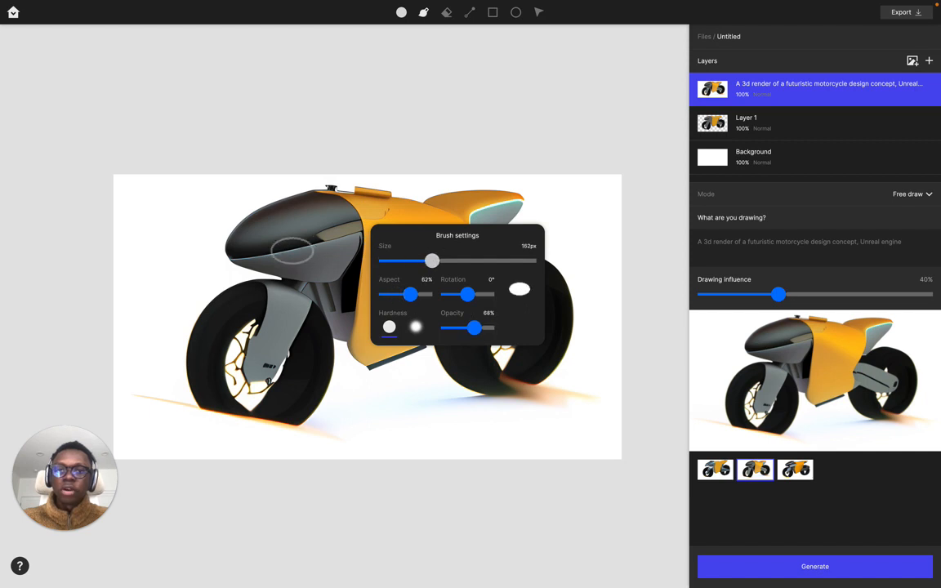
{"action": "left_click_drag", "start_coordinate": [290, 244], "coordinate": [341, 226]}
{"action": "left_click_drag", "start_coordinate": [279, 244], "coordinate": [339, 228]}
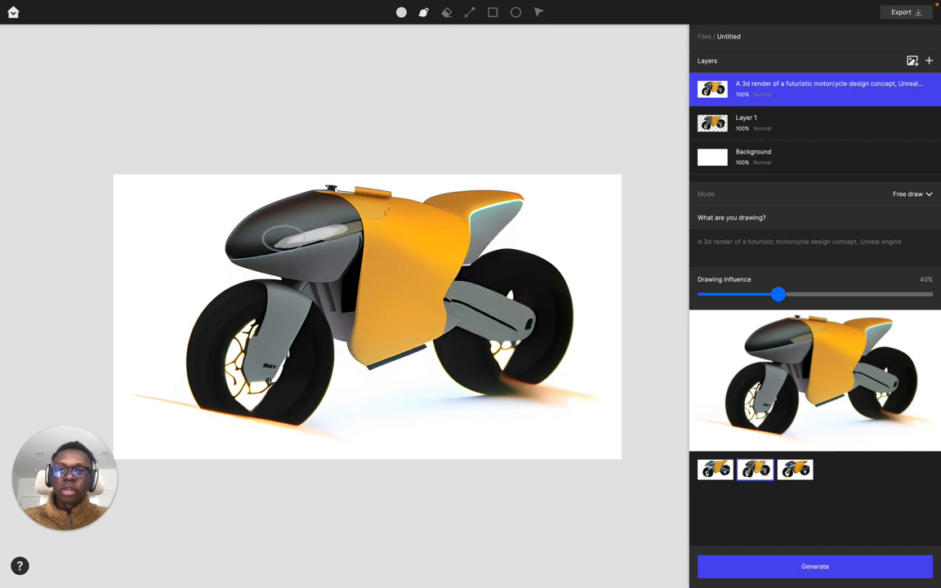
{"action": "left_click_drag", "start_coordinate": [284, 237], "coordinate": [337, 229]}
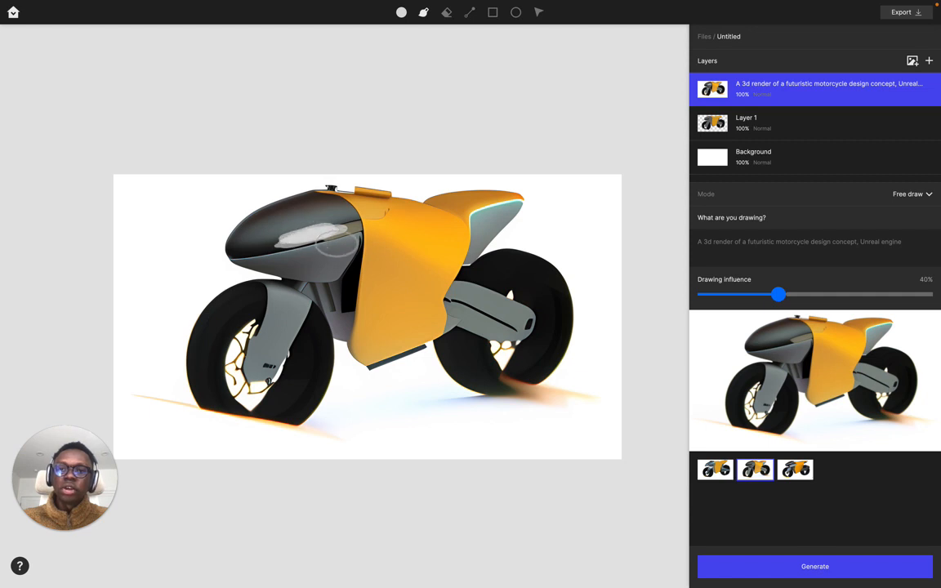
{"action": "key", "text": "super+z"}
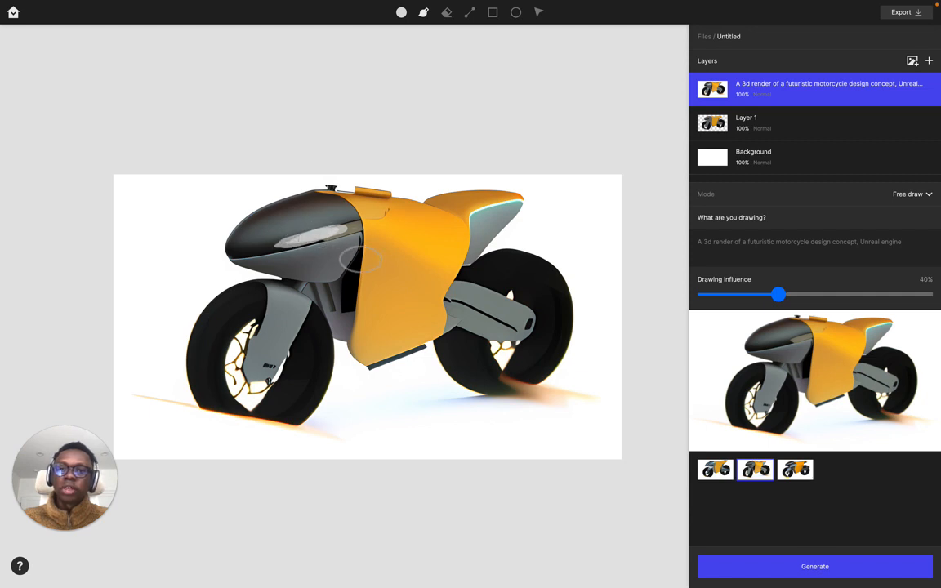
- Paint a black band across the orange body up to the tail using a 93 px brush at 100% opacity
{"action": "left_click", "coordinate": [351, 298], "text": "alt"}
{"action": "right_click", "coordinate": [369, 301]}
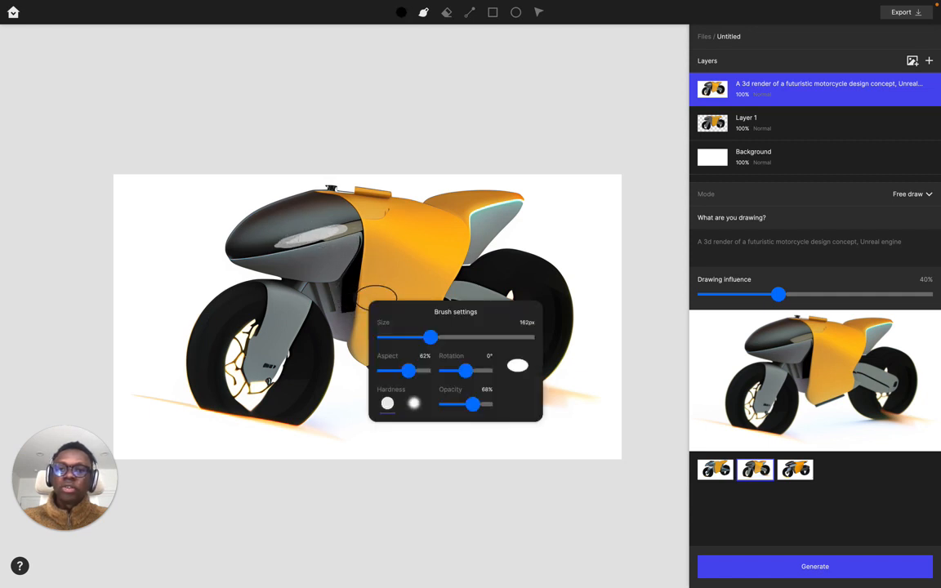
{"action": "left_click", "coordinate": [410, 337]}
{"action": "left_click_drag", "start_coordinate": [469, 405], "coordinate": [493, 404]}
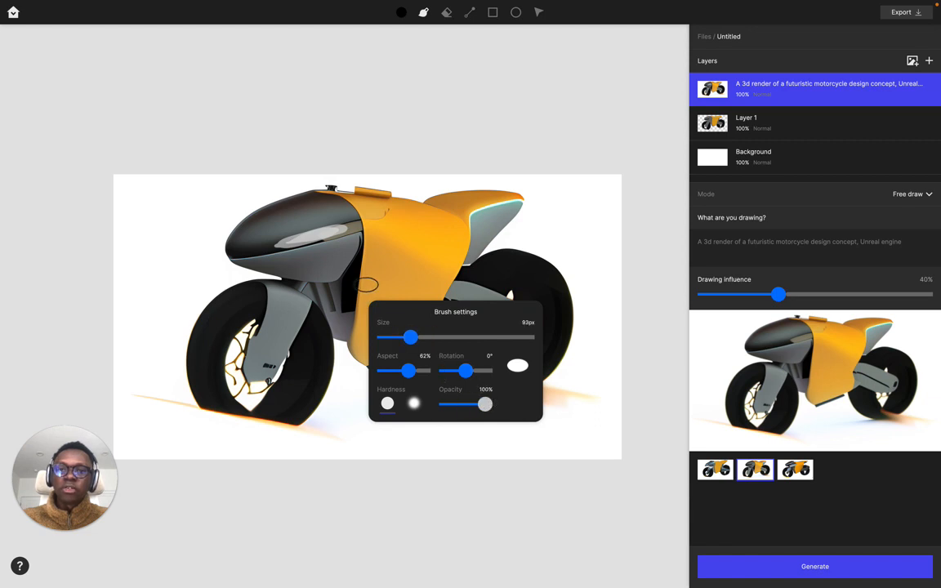
{"action": "mouse_move", "coordinate": [366, 285]}
{"action": "left_mouse_down"}
{"action": "mouse_move", "coordinate": [353, 293]}
{"action": "mouse_move", "coordinate": [430, 276]}
{"action": "mouse_move", "coordinate": [476, 241]}
{"action": "left_mouse_up"}
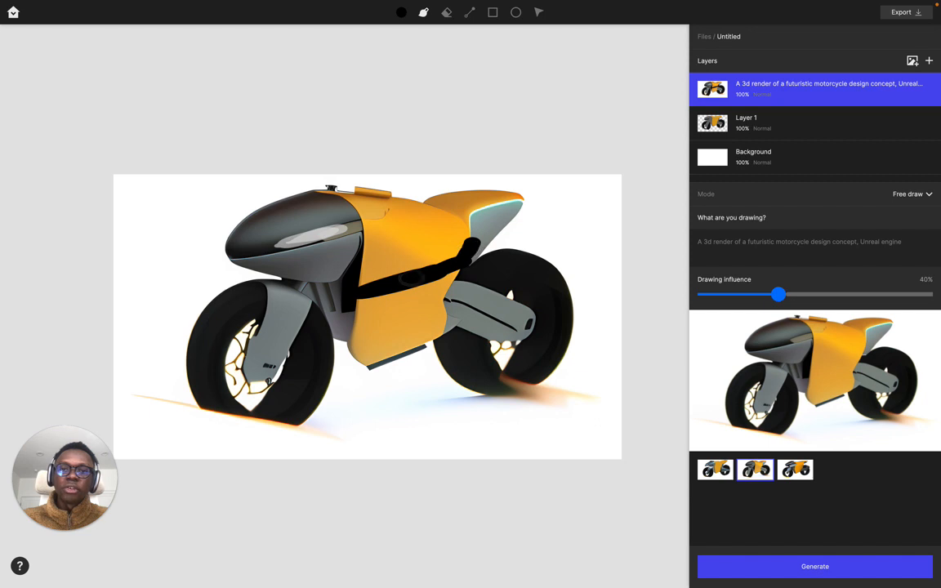
- Paint a black seat with a grey top over the tail, finishing its rear edge with a smaller black brush
{"action": "right_click", "coordinate": [431, 273]}
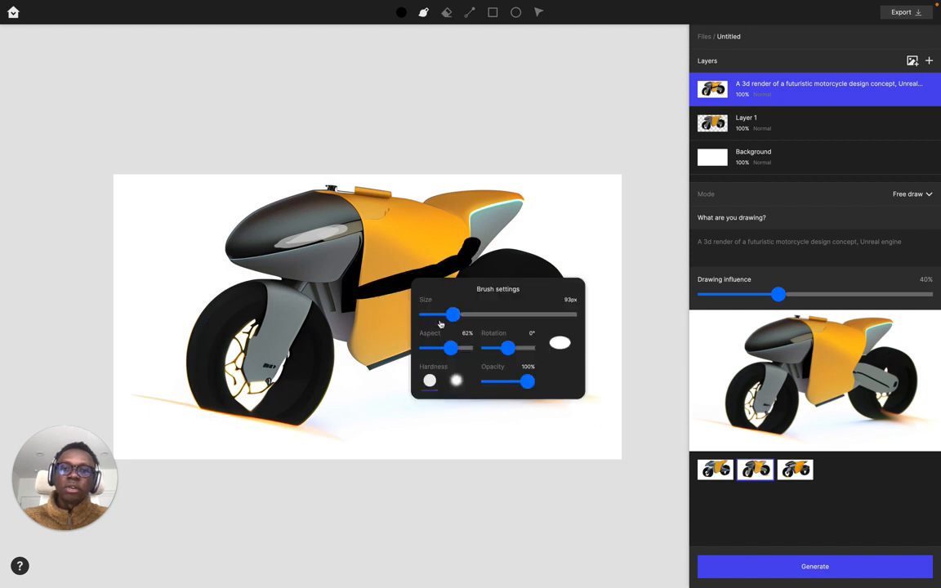
{"action": "mouse_move", "coordinate": [420, 195]}
{"action": "left_mouse_down"}
{"action": "mouse_move", "coordinate": [463, 204]}
{"action": "mouse_move", "coordinate": [462, 215]}
{"action": "mouse_move", "coordinate": [437, 200]}
{"action": "mouse_move", "coordinate": [500, 193]}
{"action": "left_mouse_up"}
{"action": "left_click", "coordinate": [488, 218], "text": "alt"}
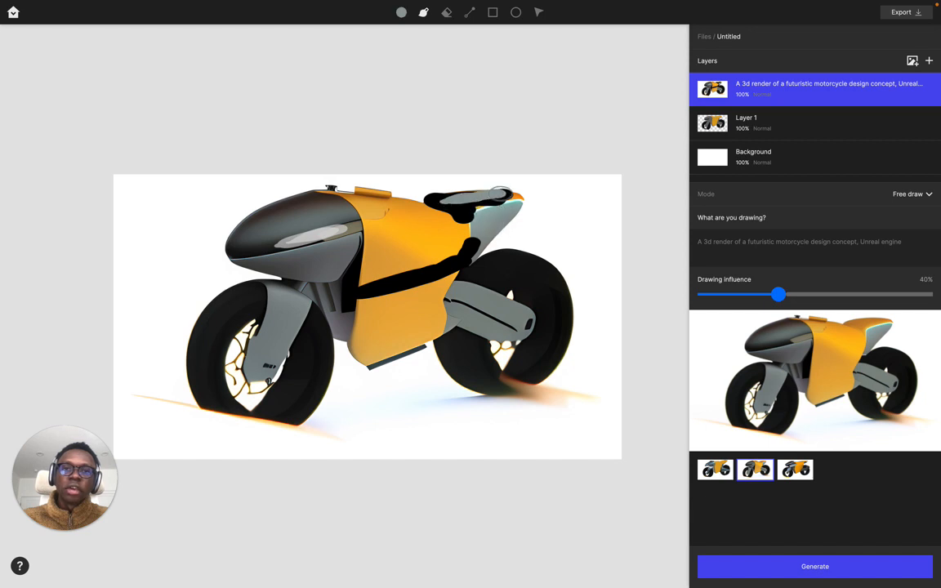
{"action": "left_click", "coordinate": [468, 215], "text": "alt"}
{"action": "right_click", "coordinate": [514, 246]}
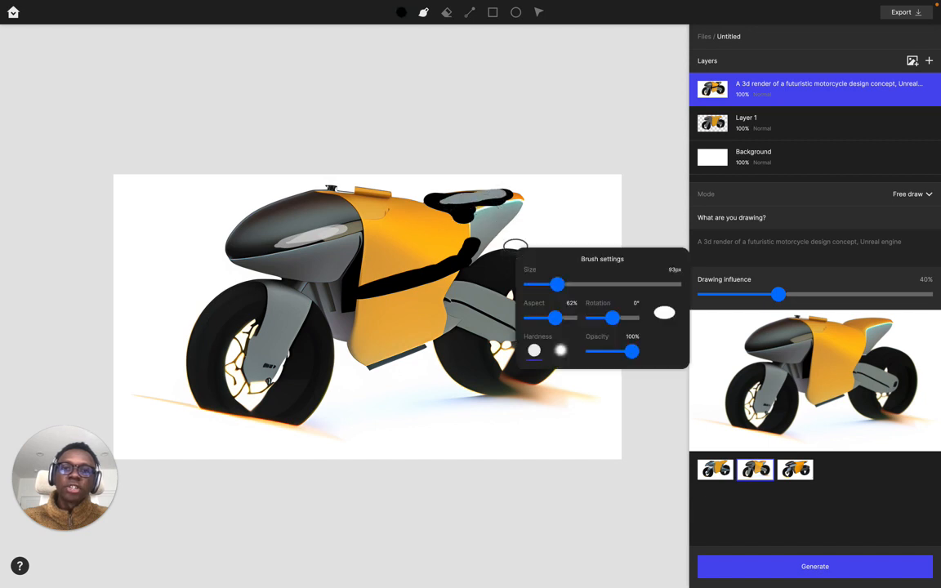
{"action": "left_click_drag", "start_coordinate": [556, 284], "coordinate": [535, 286]}
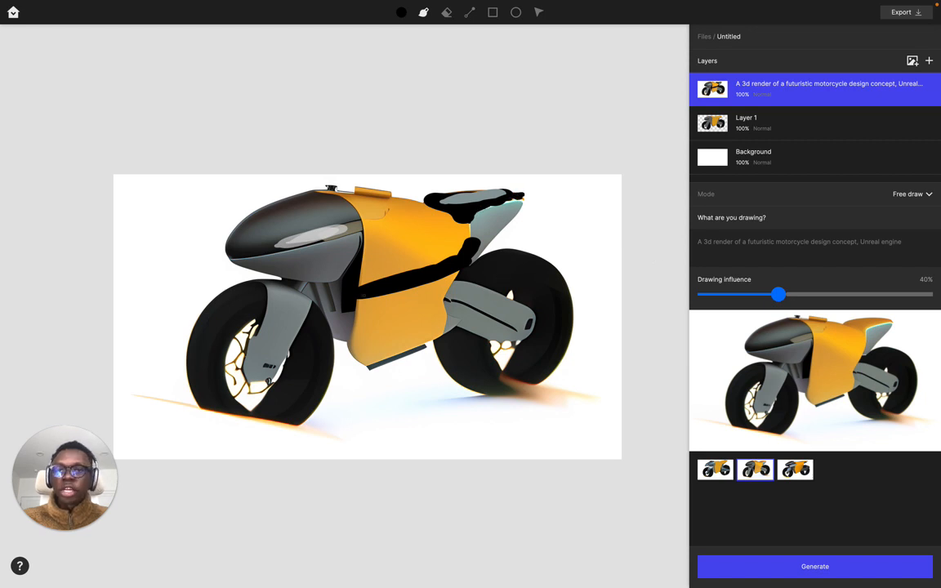
- Paint dark grey highlights on the upper part of both tyres with a larger brush
{"action": "right_click", "coordinate": [330, 287]}
{"action": "left_click_drag", "start_coordinate": [378, 343], "coordinate": [431, 342]}
{"action": "left_click", "coordinate": [401, 12]}
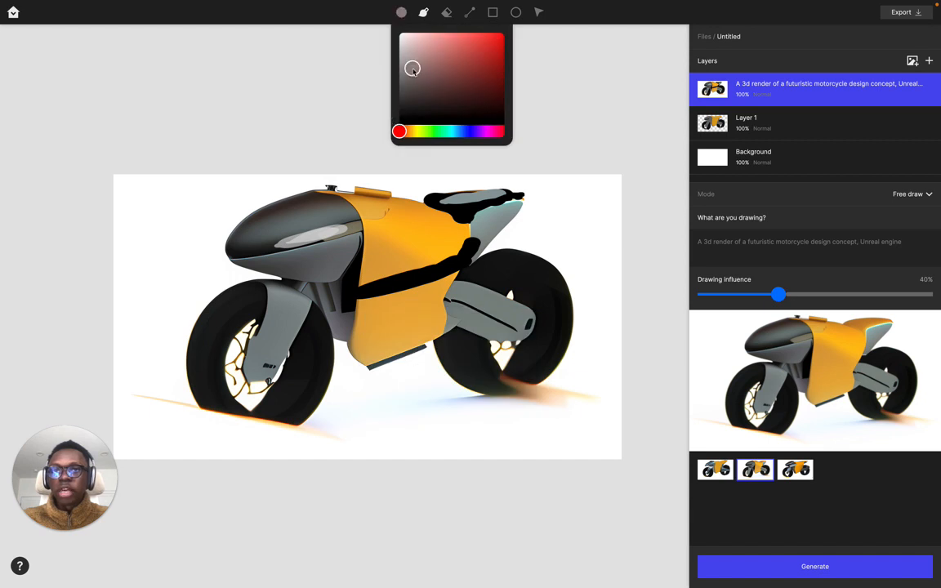
{"action": "left_click_drag", "start_coordinate": [413, 71], "coordinate": [383, 95]}
{"action": "mouse_move", "coordinate": [216, 350]}
{"action": "left_mouse_down"}
{"action": "mouse_move", "coordinate": [234, 299]}
{"action": "mouse_move", "coordinate": [206, 352]}
{"action": "mouse_move", "coordinate": [192, 296]}
{"action": "mouse_move", "coordinate": [204, 269]}
{"action": "mouse_move", "coordinate": [188, 335]}
{"action": "left_mouse_up"}
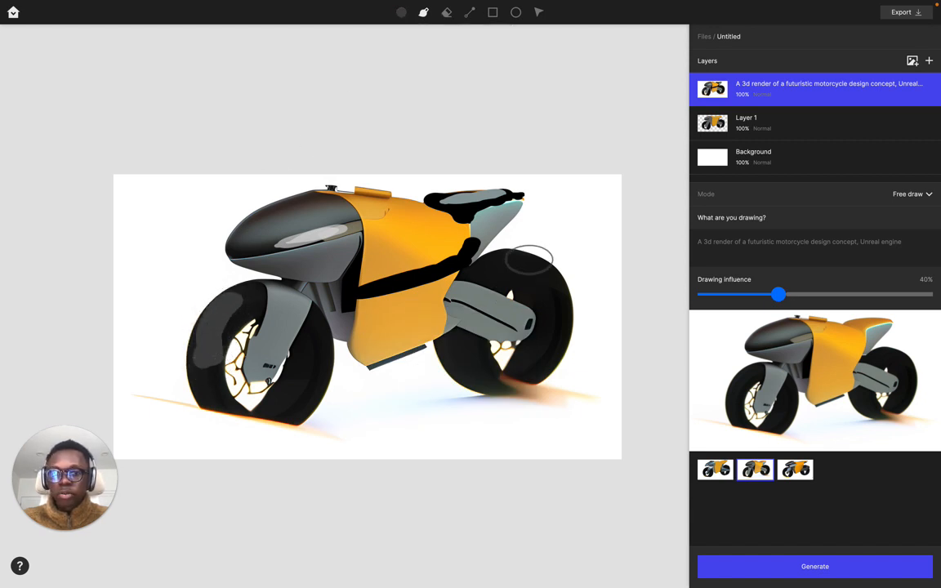
{"action": "mouse_move", "coordinate": [529, 260]}
{"action": "left_mouse_down"}
{"action": "mouse_move", "coordinate": [541, 269]}
{"action": "mouse_move", "coordinate": [515, 266]}
{"action": "mouse_move", "coordinate": [552, 265]}
{"action": "left_mouse_up"}
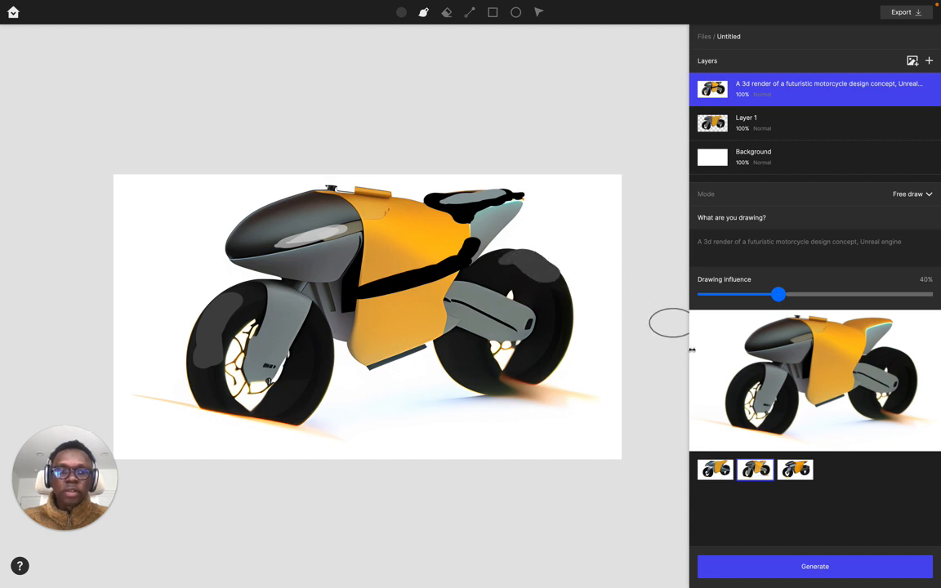
- Generate two more renders from the painted-over motorcycle and add the newest one to the drawing
{"action": "left_click", "coordinate": [782, 566]}
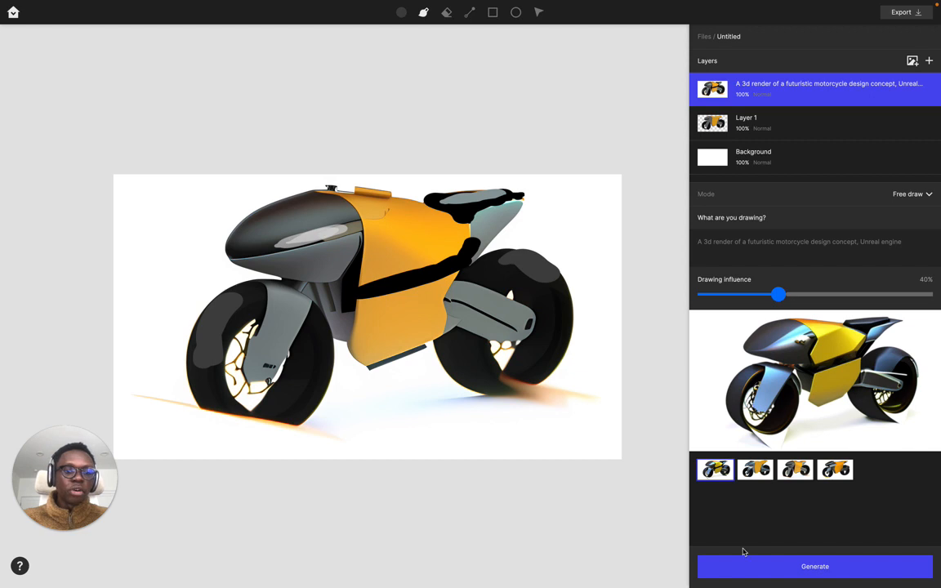
{"action": "left_click", "coordinate": [744, 564]}
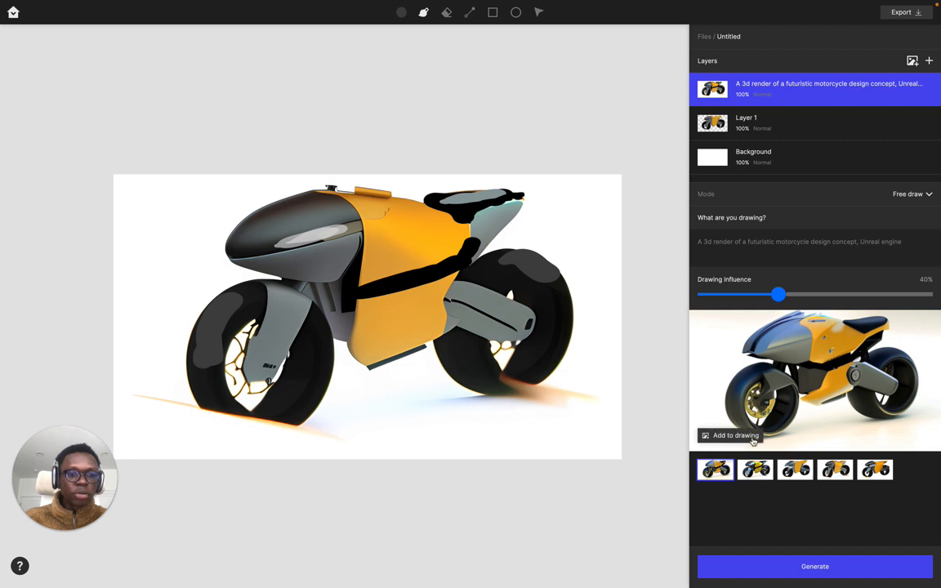
{"action": "left_click", "coordinate": [752, 439]}
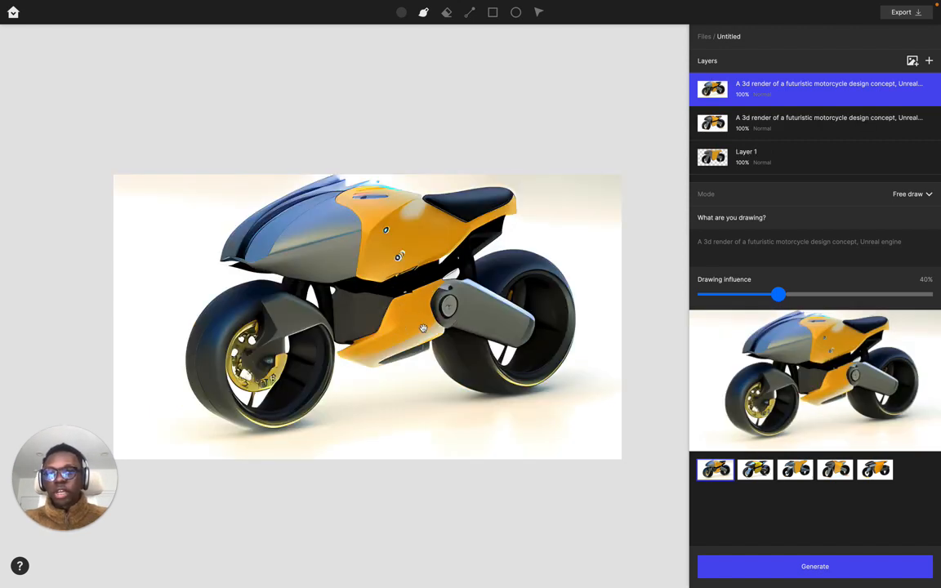
- Compare the new render with the painted-over render and the original sketch by hiding and showing the two render layers
{"action": "left_click_drag", "start_coordinate": [410, 305], "coordinate": [420, 283]}
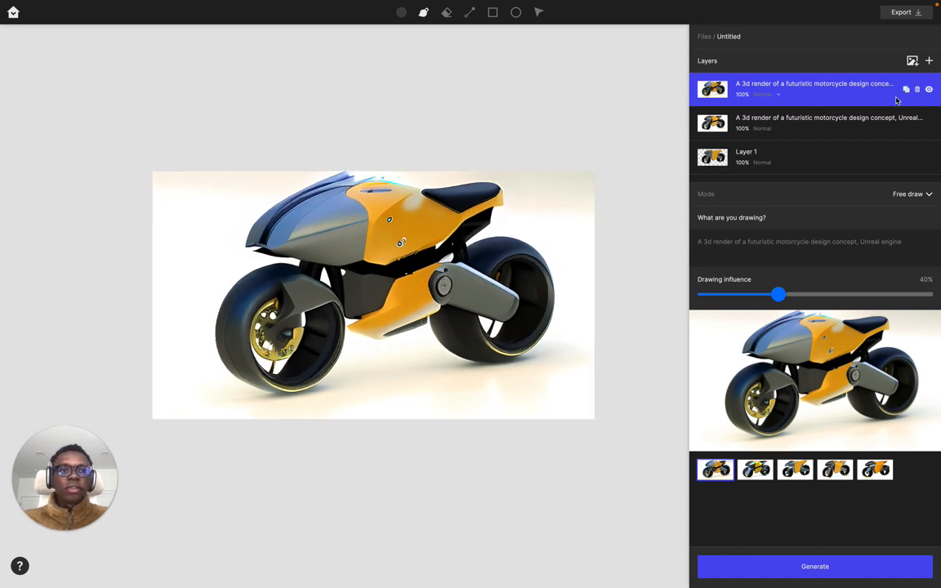
{"action": "left_click", "coordinate": [928, 89]}
{"action": "left_click", "coordinate": [928, 91]}
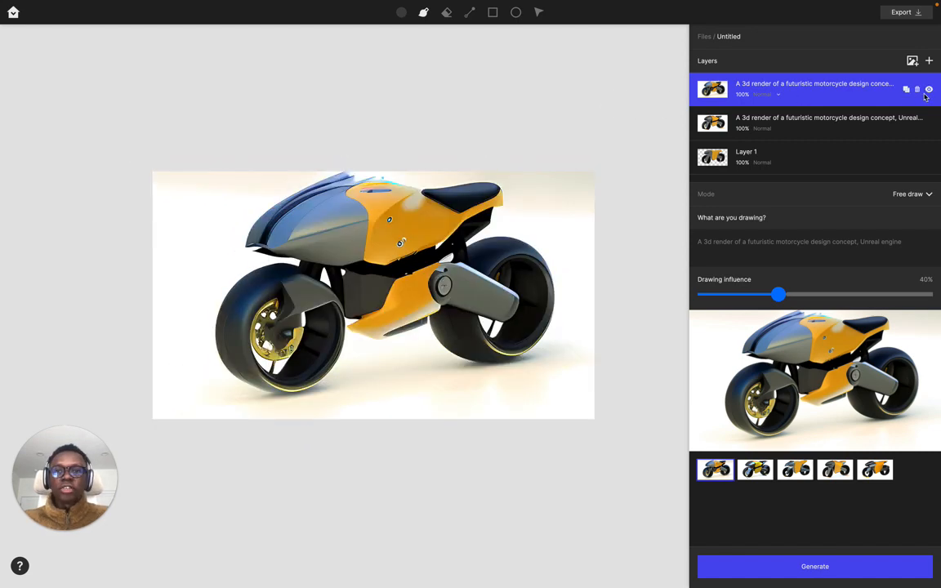
{"action": "left_click", "coordinate": [928, 91]}
{"action": "left_click", "coordinate": [928, 92]}
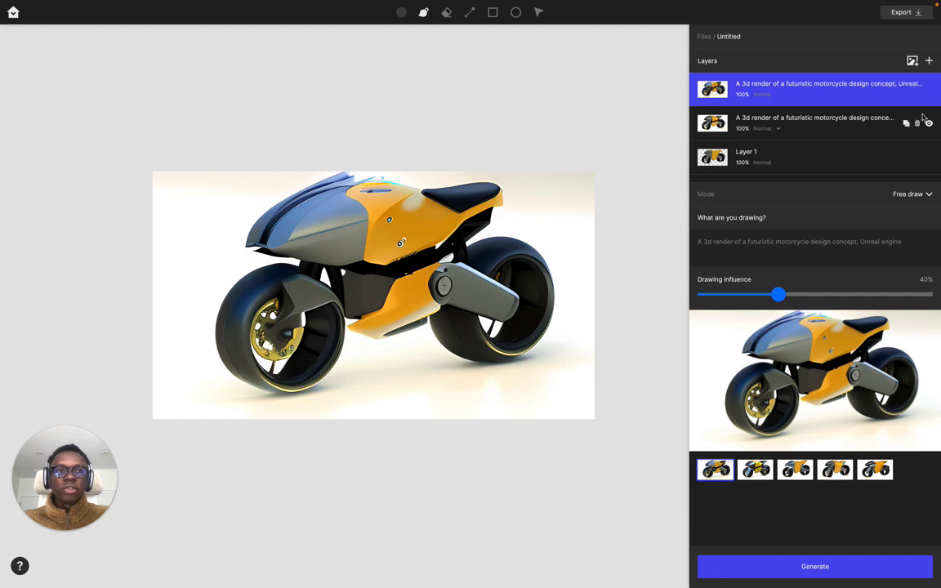
{"action": "left_click", "coordinate": [929, 123]}
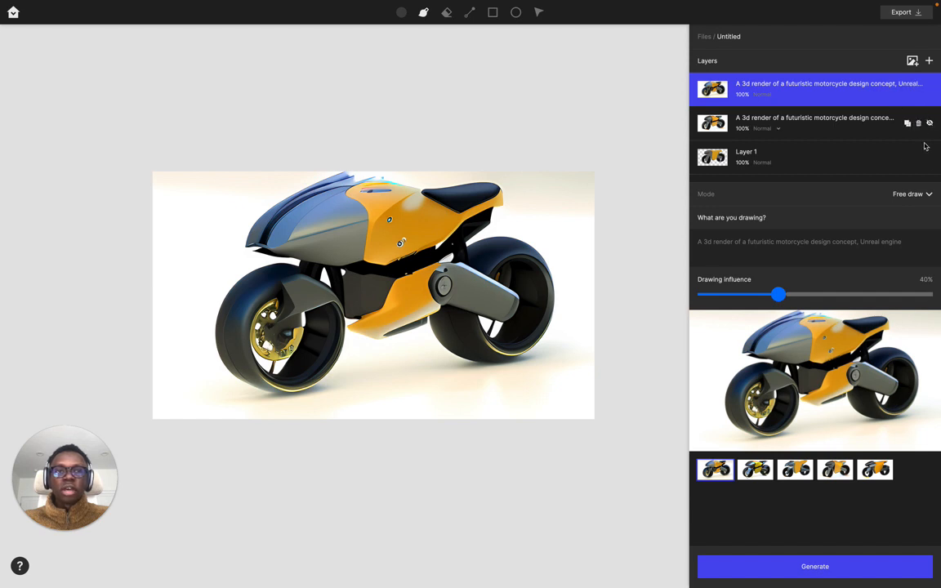
{"action": "mouse_move", "coordinate": [928, 157]}
{"action": "left_click", "coordinate": [930, 91]}
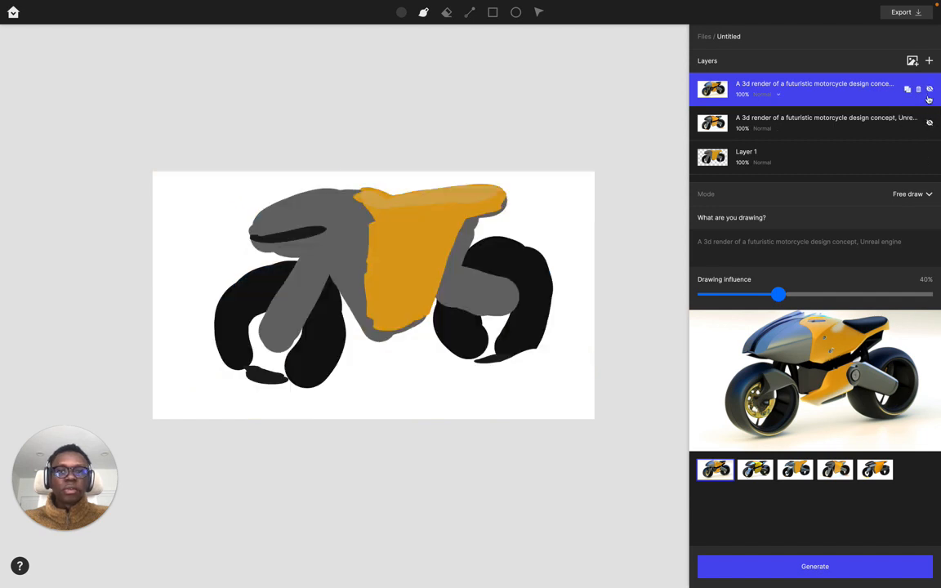
{"action": "left_click", "coordinate": [928, 123]}
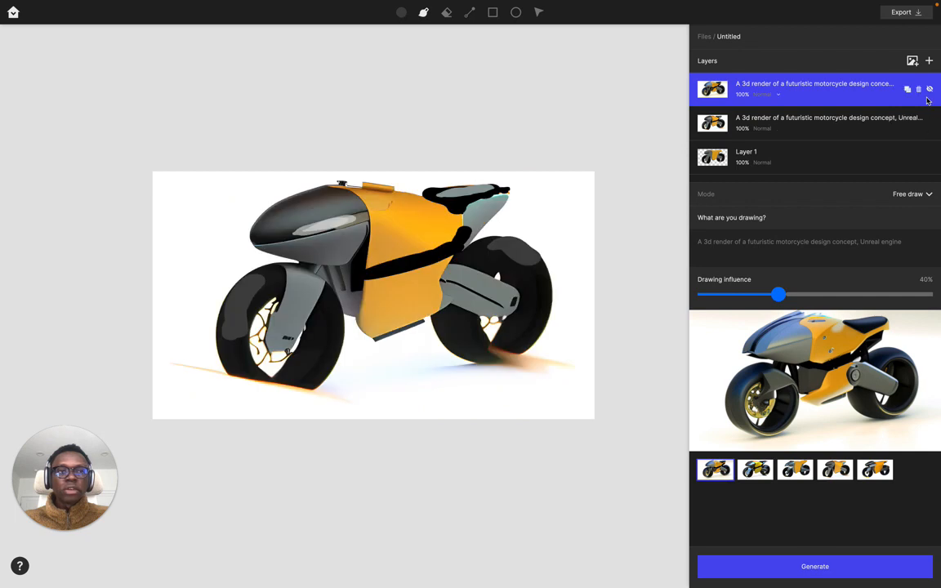
{"action": "left_click", "coordinate": [929, 89]}
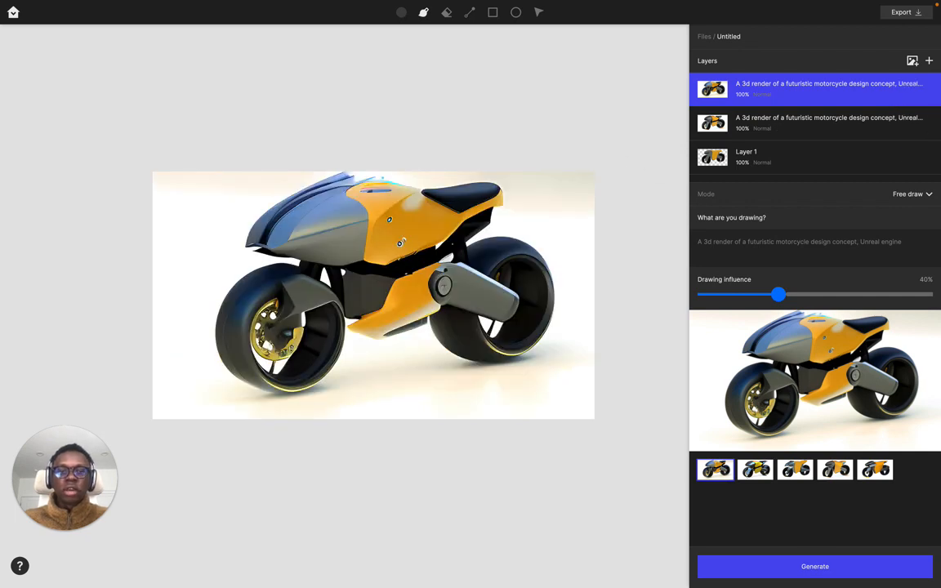
- Paint three thick dark grey spokes over the front wheel's hub with a 109 px brush
{"action": "scroll", "coordinate": [344, 304], "scroll_direction": "down", "scroll_amount": 2}
{"action": "scroll", "coordinate": [344, 304], "scroll_direction": "up", "scroll_amount": 3}
{"action": "left_click_drag", "start_coordinate": [416, 345], "coordinate": [403, 338]}
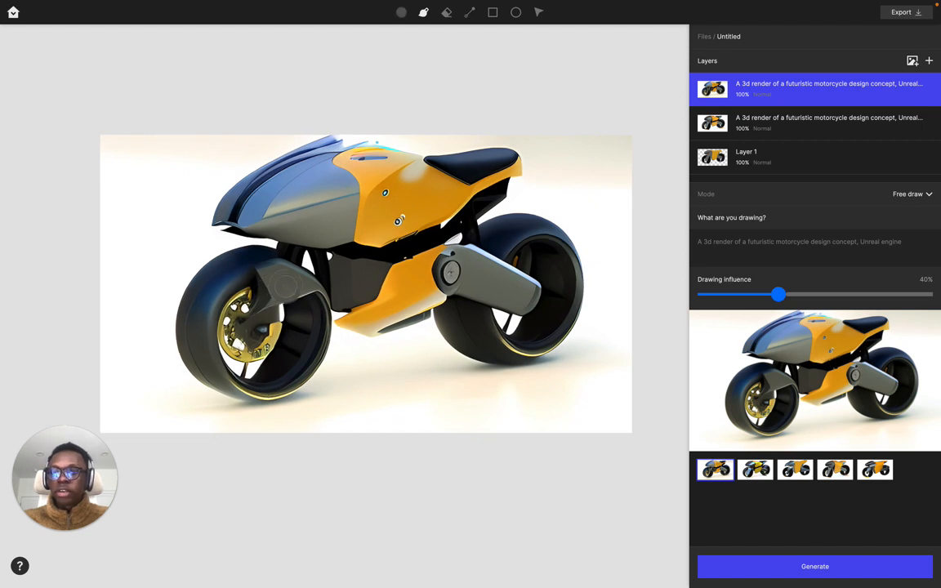
{"action": "right_click", "coordinate": [281, 326]}
{"action": "left_click_drag", "start_coordinate": [346, 365], "coordinate": [326, 364]}
{"action": "left_click_drag", "start_coordinate": [258, 347], "coordinate": [252, 382]}
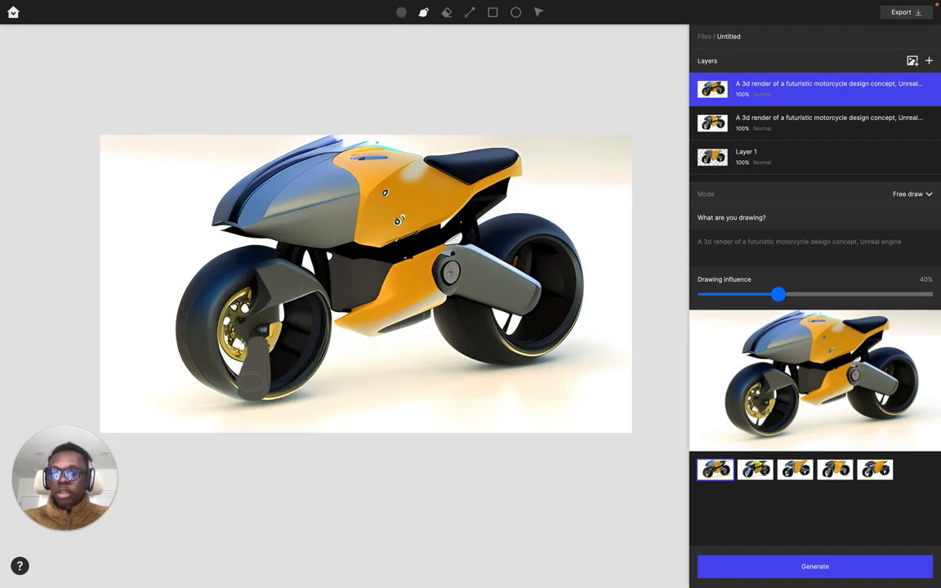
{"action": "left_click_drag", "start_coordinate": [269, 336], "coordinate": [317, 330]}
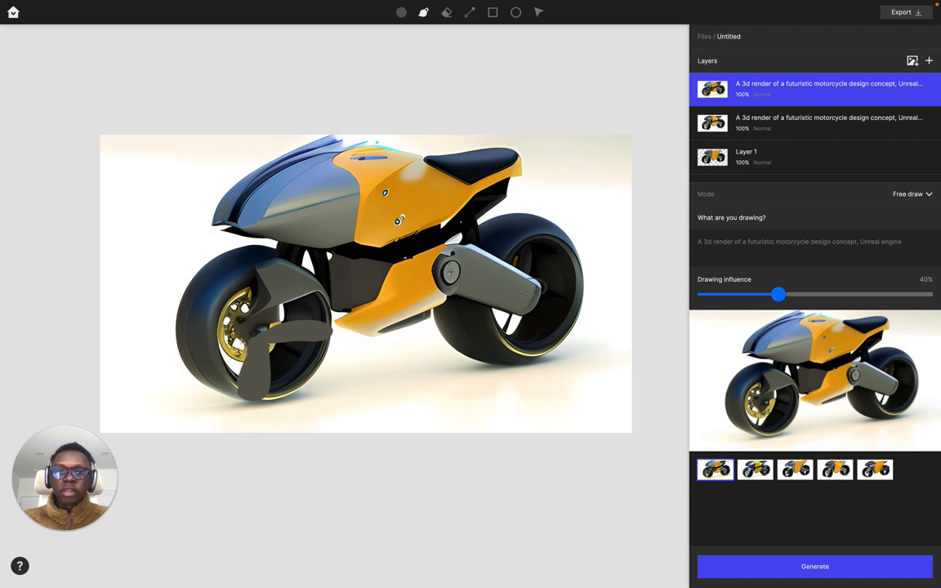
{"action": "left_click_drag", "start_coordinate": [226, 324], "coordinate": [251, 330]}
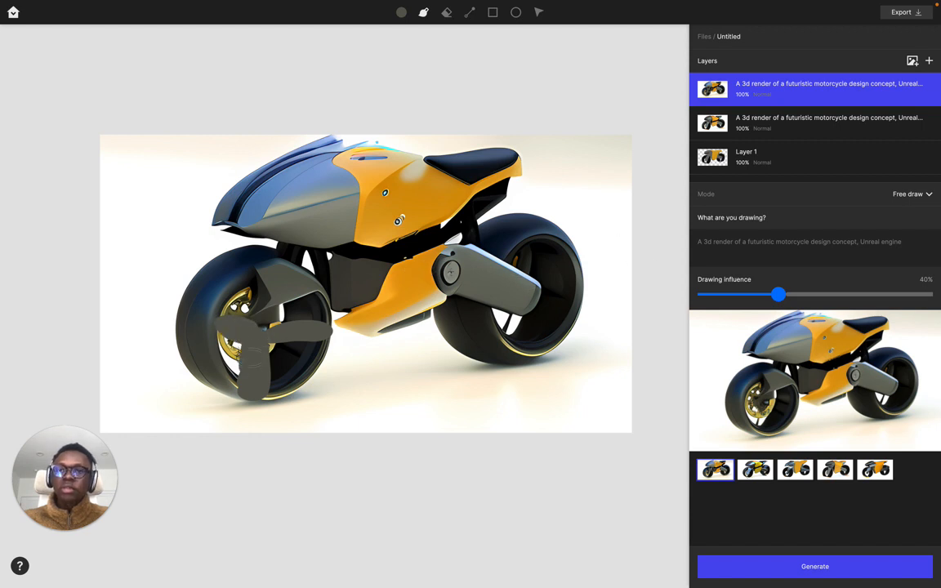
- Paint a near-black tapered stripe along the side of the front fairing with a smaller brush
{"action": "right_click", "coordinate": [271, 226]}
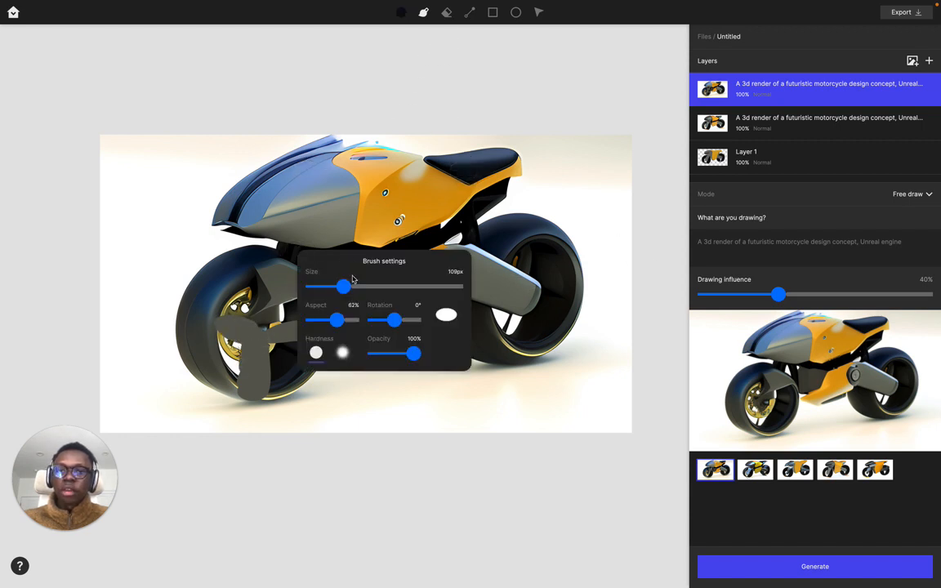
{"action": "left_click", "coordinate": [322, 286]}
{"action": "mouse_move", "coordinate": [249, 221]}
{"action": "left_mouse_down"}
{"action": "mouse_move", "coordinate": [358, 188]}
{"action": "mouse_move", "coordinate": [247, 222]}
{"action": "left_mouse_up"}
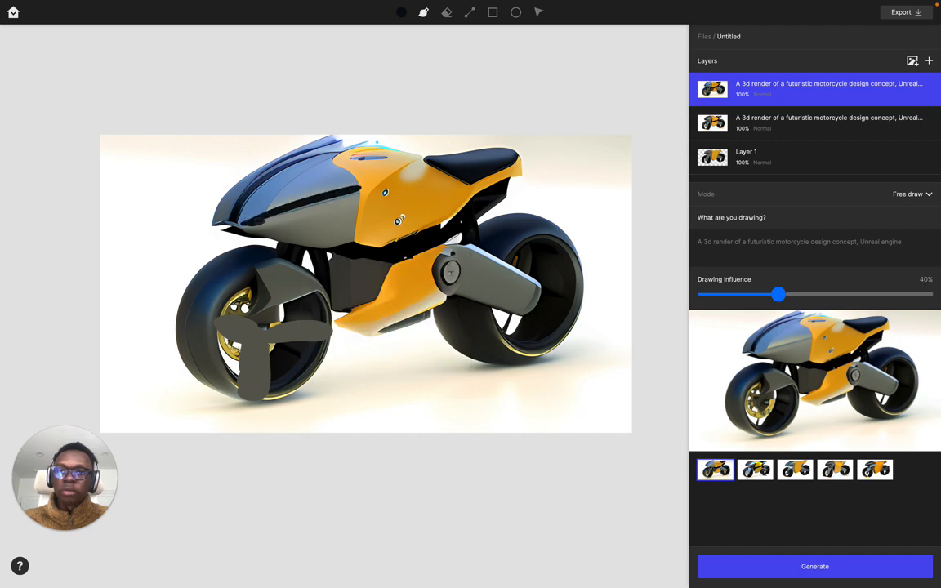
{"action": "mouse_move", "coordinate": [312, 176]}
{"action": "left_mouse_down"}
{"action": "mouse_move", "coordinate": [201, 206]}
{"action": "mouse_move", "coordinate": [313, 176]}
{"action": "mouse_move", "coordinate": [219, 208]}
{"action": "left_mouse_up"}
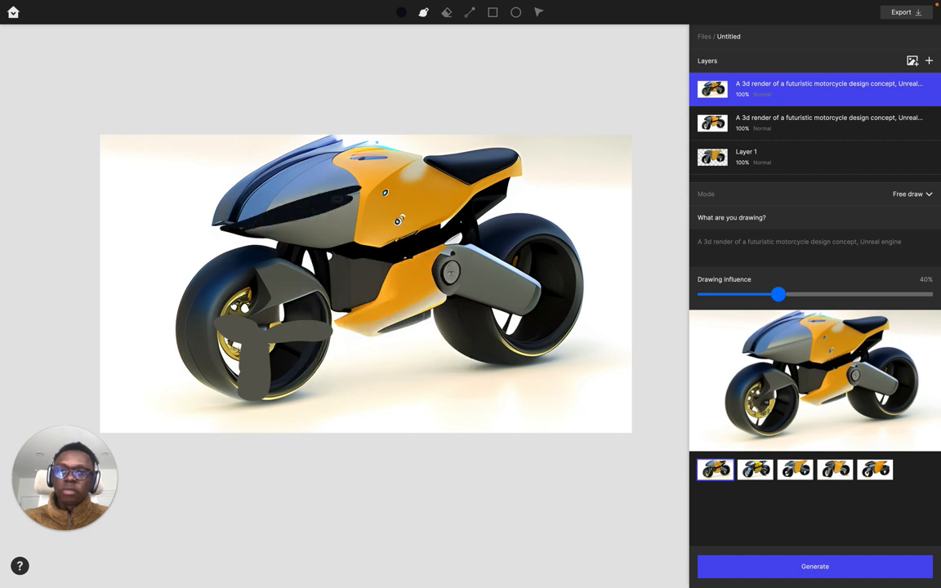
- Paint a thin white headlight streak inside the near-black stripe on the front fairing
{"action": "left_click", "coordinate": [401, 12]}
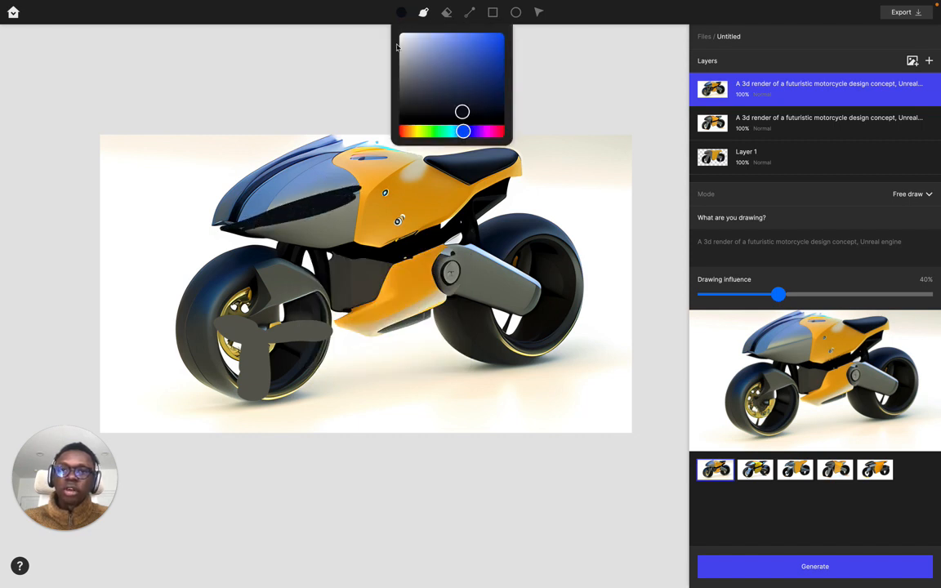
{"action": "left_click", "coordinate": [401, 37]}
{"action": "right_click", "coordinate": [262, 201]}
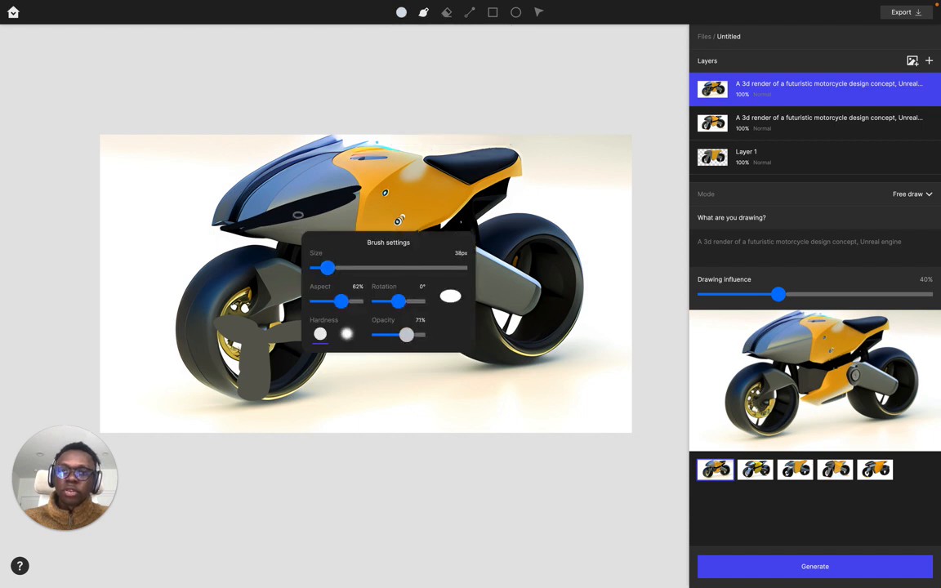
{"action": "mouse_move", "coordinate": [277, 214]}
{"action": "left_mouse_down"}
{"action": "mouse_move", "coordinate": [349, 193]}
{"action": "mouse_move", "coordinate": [325, 201]}
{"action": "mouse_move", "coordinate": [335, 200]}
{"action": "left_mouse_up"}
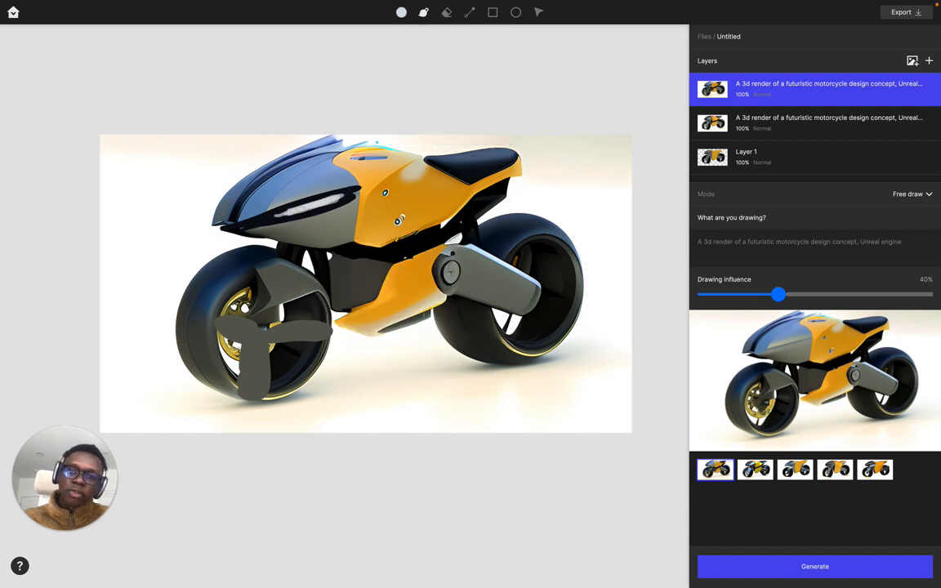
- Generate a new render from the overpainted motorcycle at 60% drawing influence and add it to the drawing
{"action": "mouse_move", "coordinate": [803, 338]}
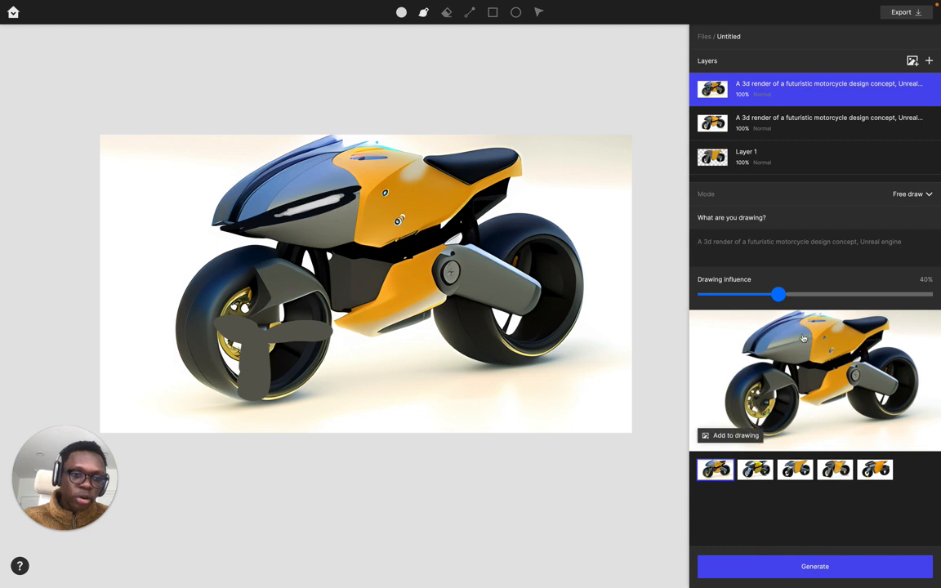
{"action": "left_click_drag", "start_coordinate": [777, 294], "coordinate": [851, 294]}
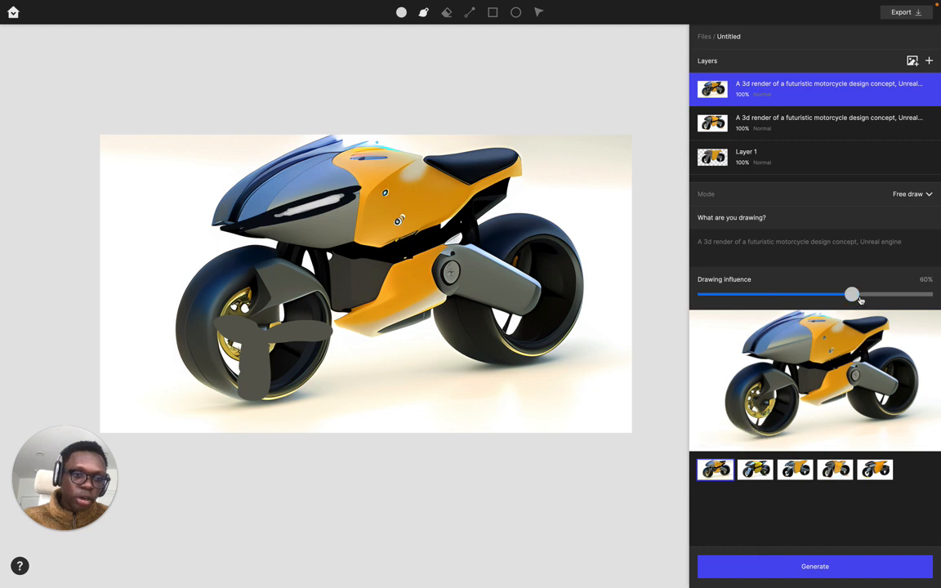
{"action": "left_click", "coordinate": [792, 562]}
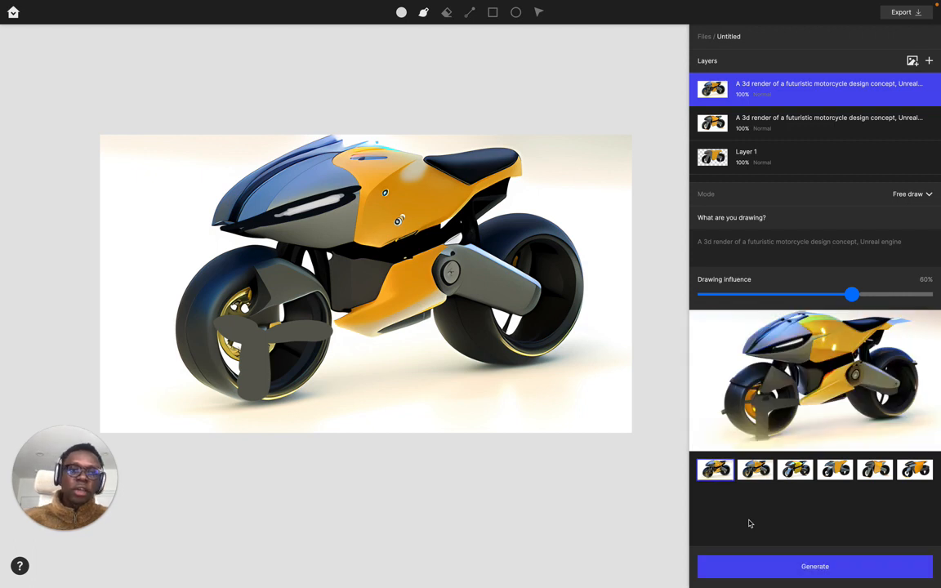
{"action": "left_click", "coordinate": [733, 437]}
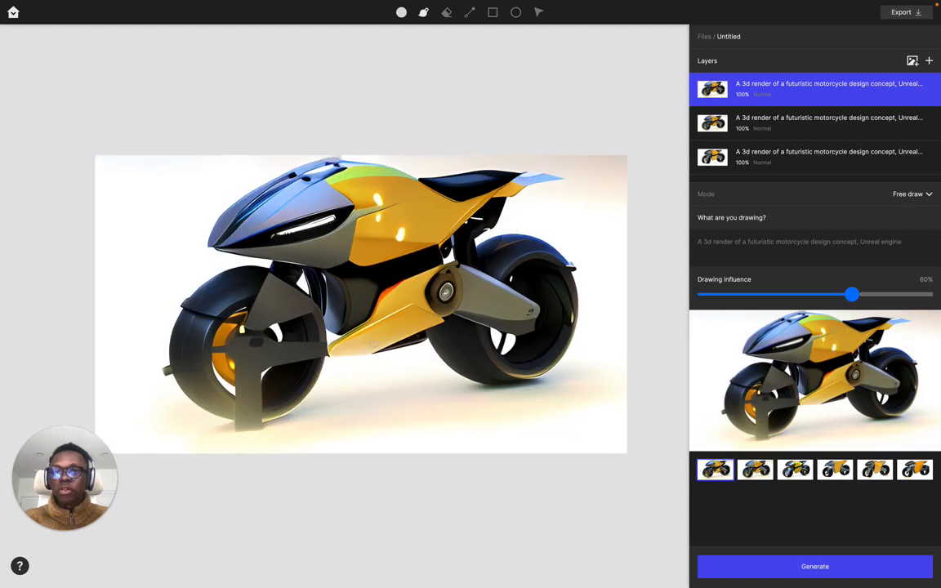
{"action": "scroll", "coordinate": [351, 304], "scroll_direction": "down", "scroll_amount": 2}
{"action": "left_click_drag", "start_coordinate": [505, 298], "coordinate": [528, 334]}
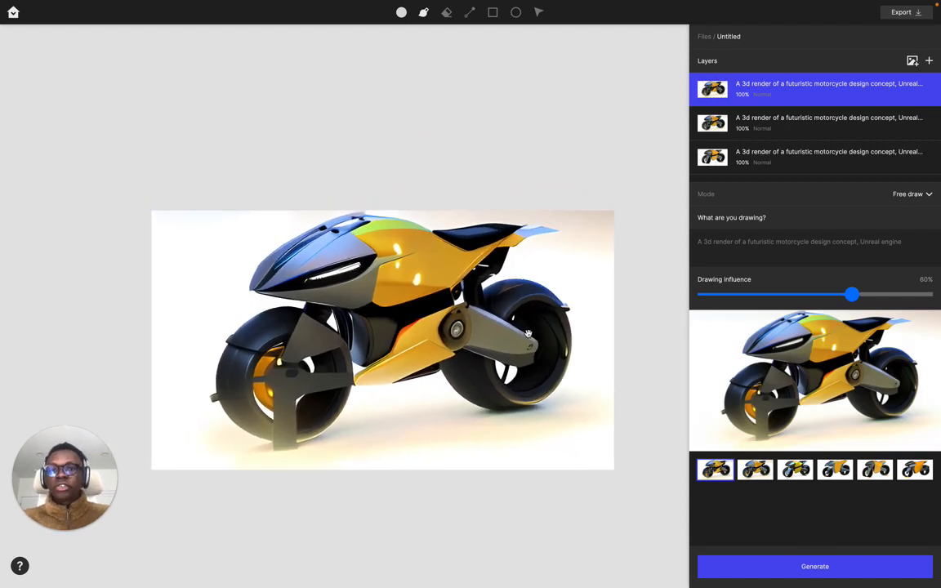